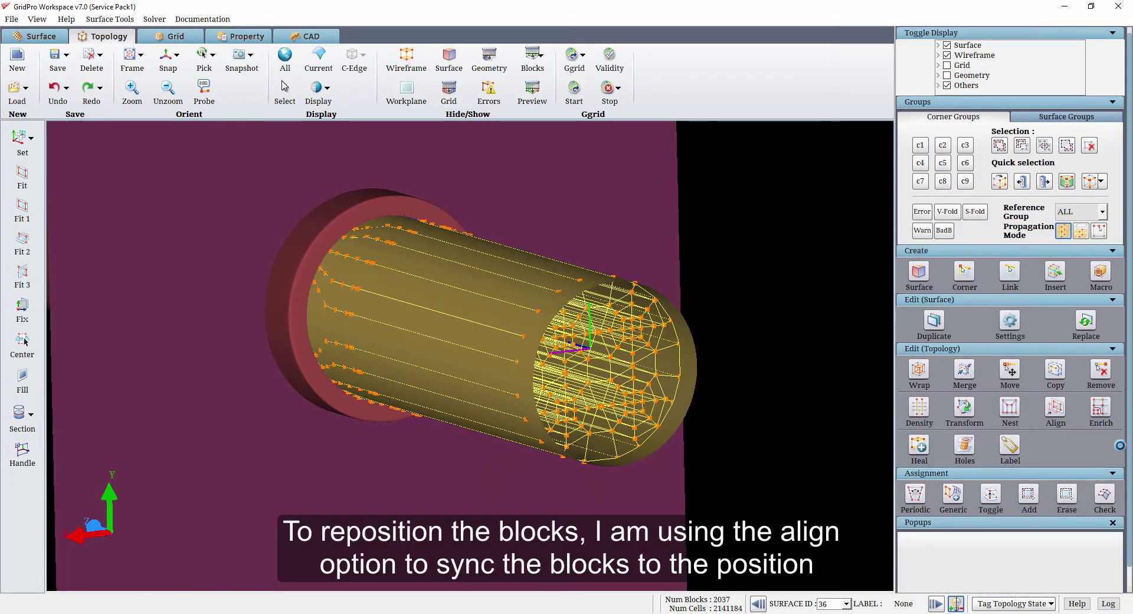
# - Sync the block corners to the smoothed grid positions using Align
pyautogui.click(1052, 420)
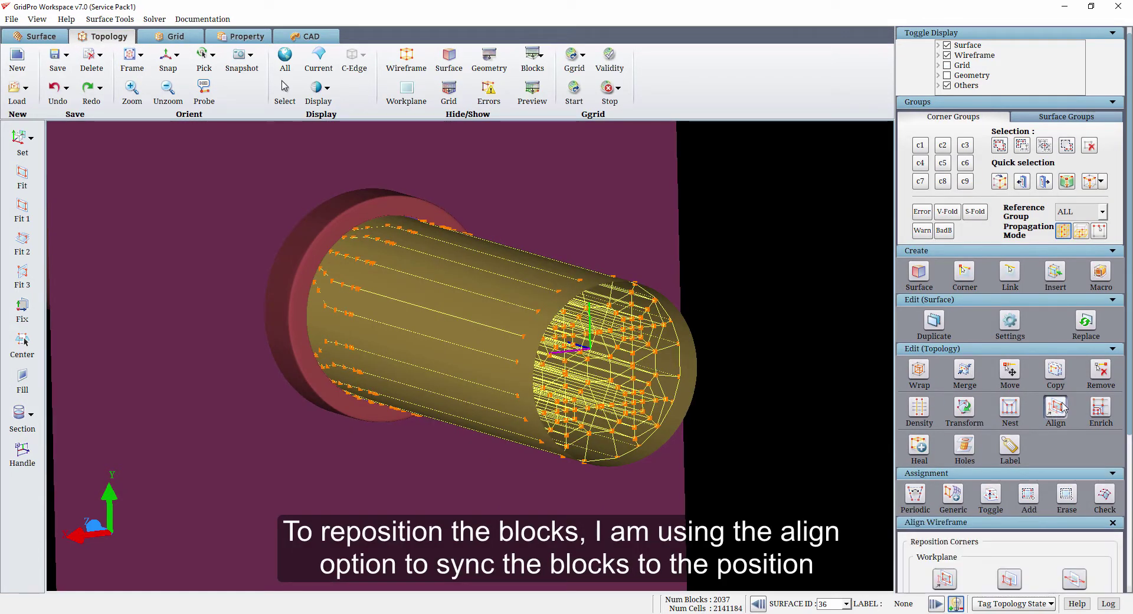
pyautogui.click(1078, 561)
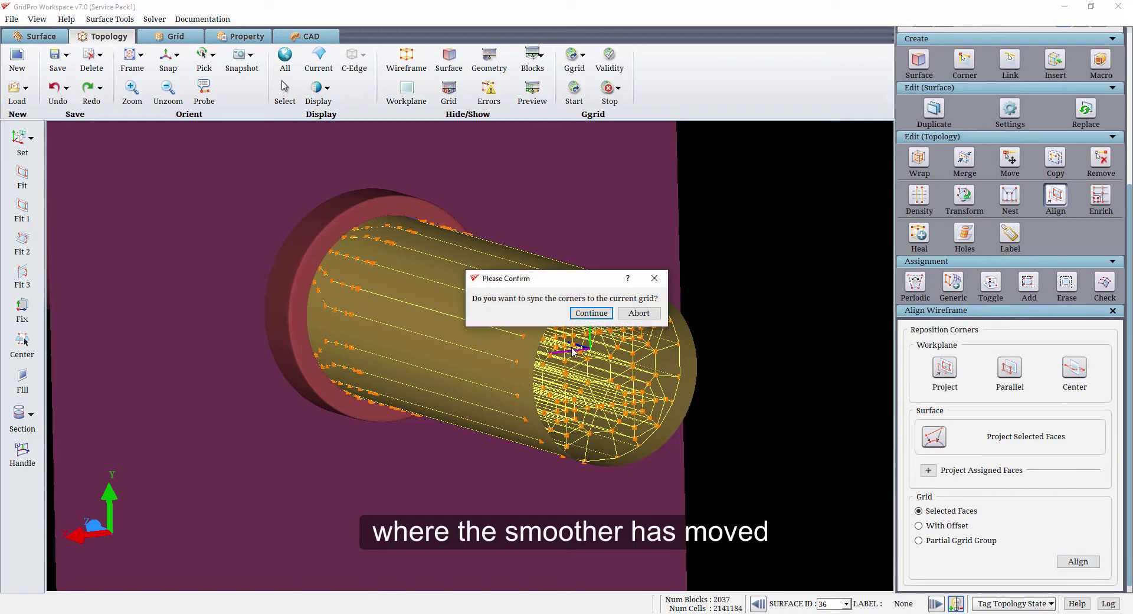
pyautogui.click(589, 316)
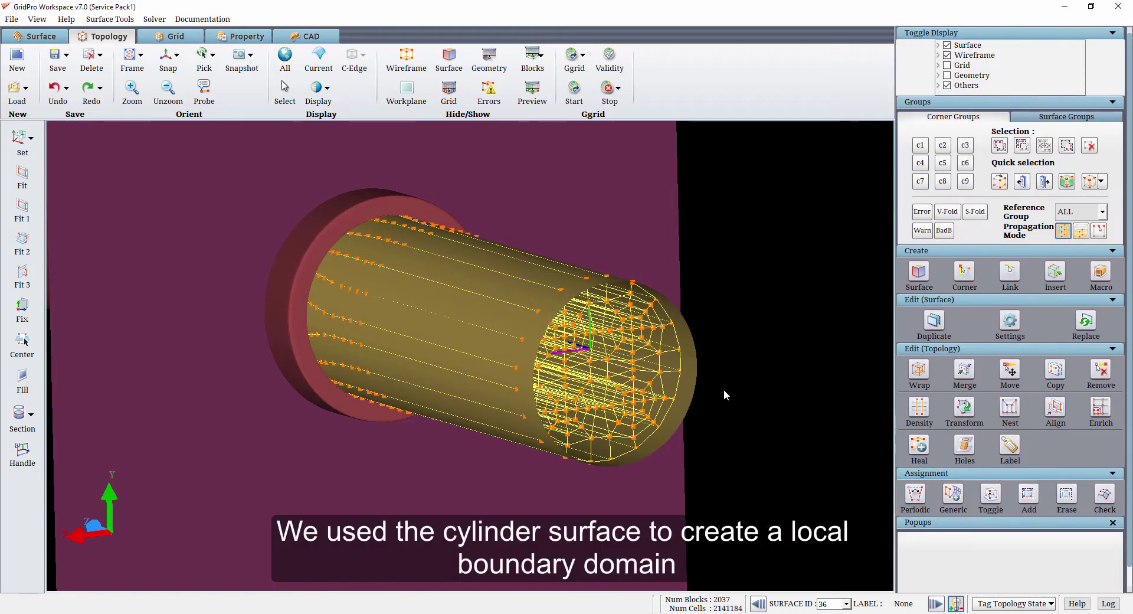
# - Delete the yellow cylinder surface from the blocking
pyautogui.rightClick(485, 314)
pyautogui.click(522, 415)
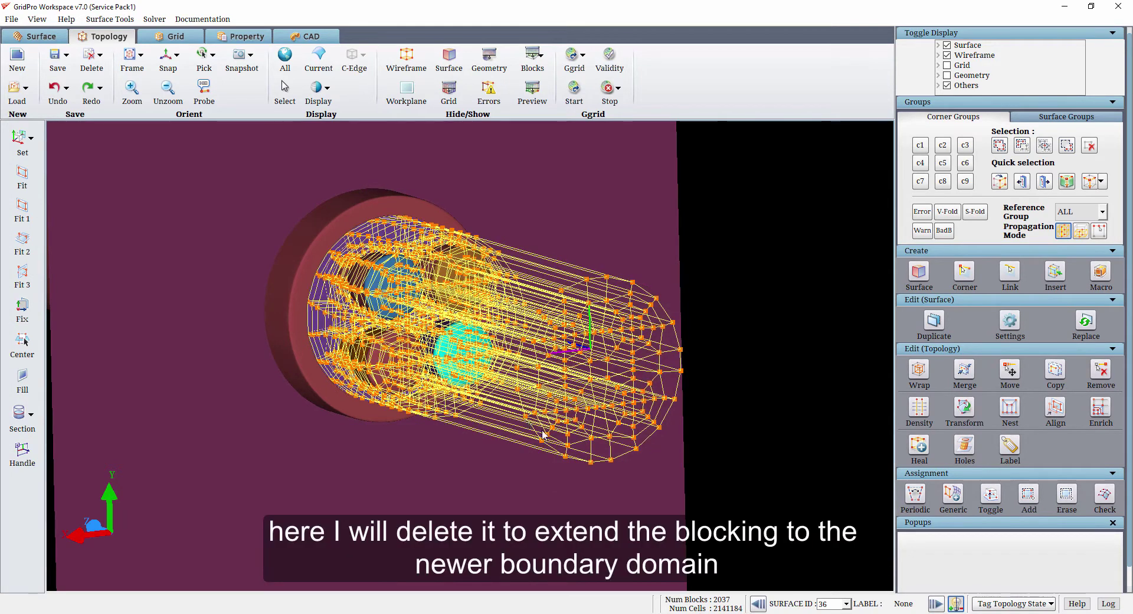
pyautogui.click(846, 604)
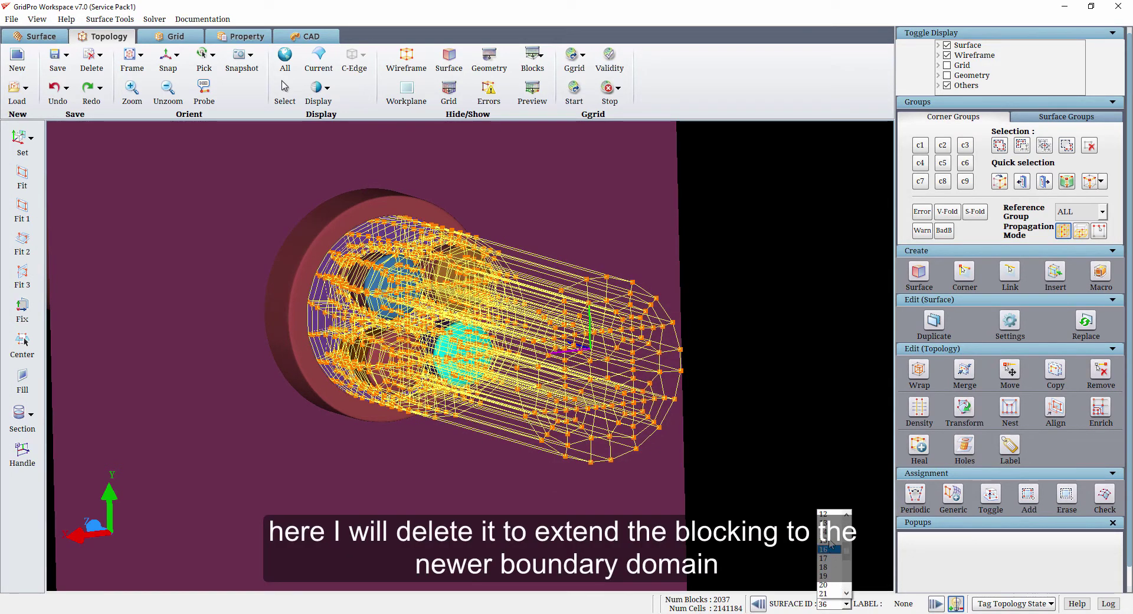
# - Show surface 13 (domain.quad) and view the boundary domain from the side
pyautogui.click(831, 532)
pyautogui.scroll(-5, 717, 482)
pyautogui.scroll(-3, 716, 481)
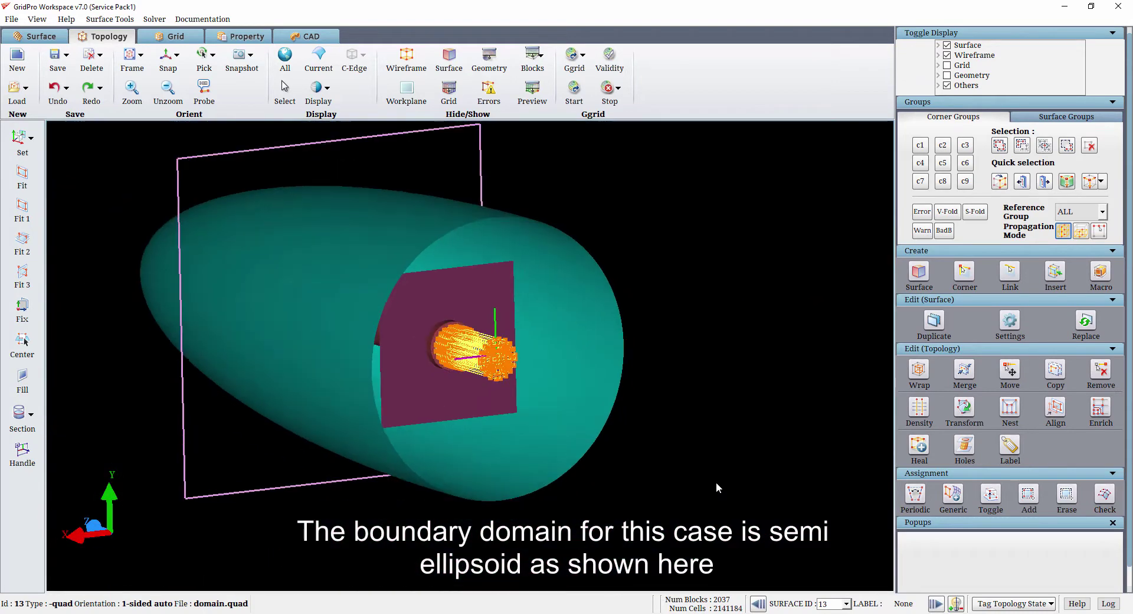
pyautogui.scroll(-2, 717, 481)
pyautogui.moveTo(371, 472); pyautogui.dragTo(682, 441)
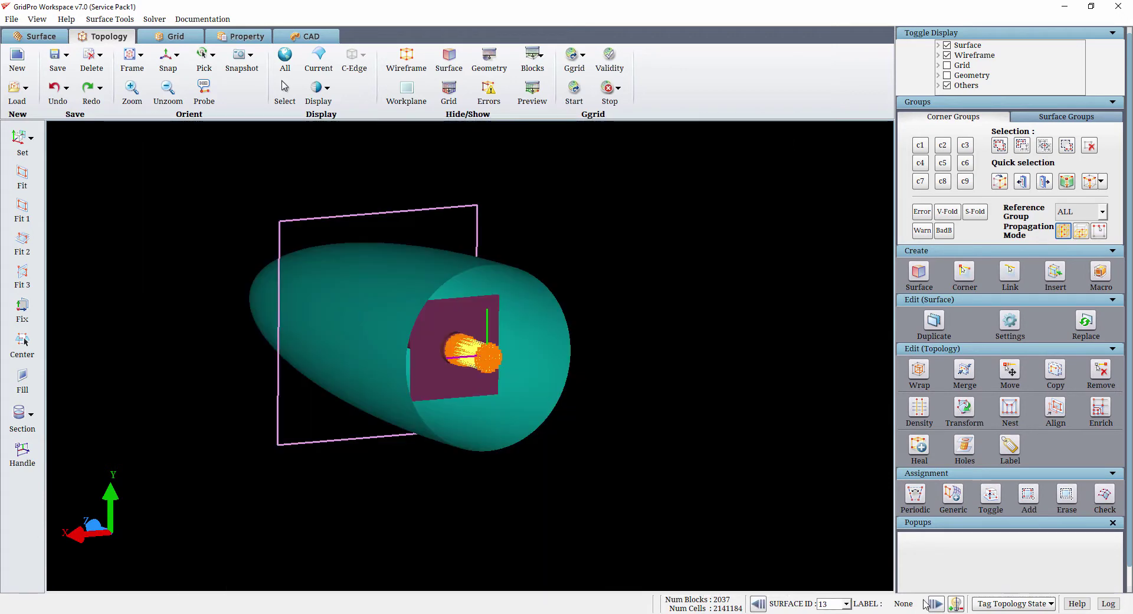
# - Show tail plane surface 15 and collect the outer cylinder layer corners into group c2
pyautogui.click(936, 603)
pyautogui.click(935, 604)
pyautogui.click(920, 144)
pyautogui.moveTo(543, 263); pyautogui.dragTo(624, 334)
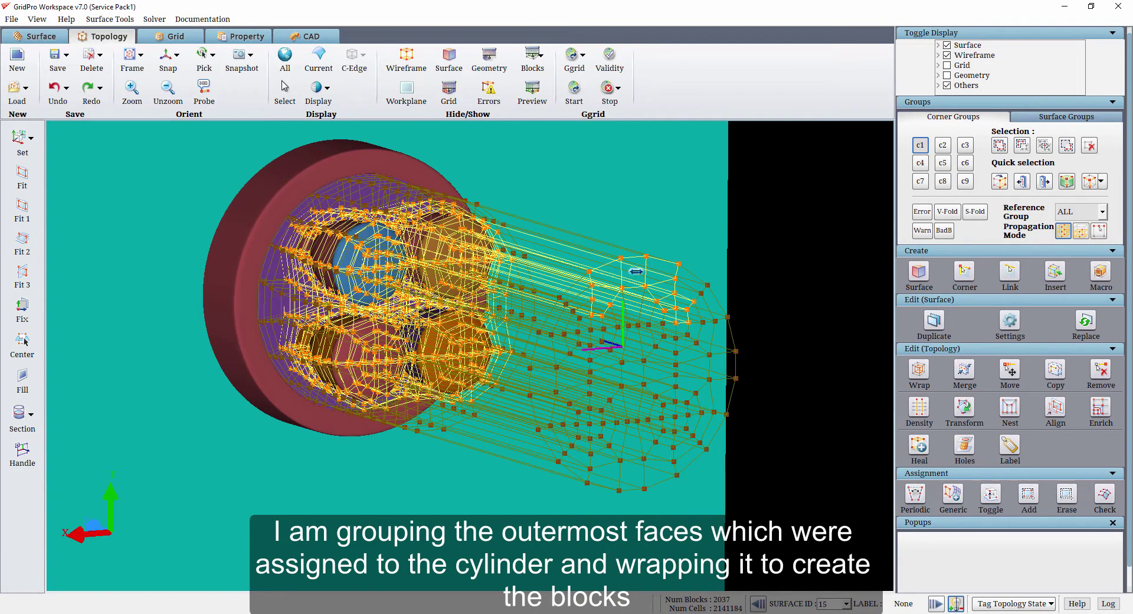
pyautogui.click(645, 266)
pyautogui.click(942, 145)
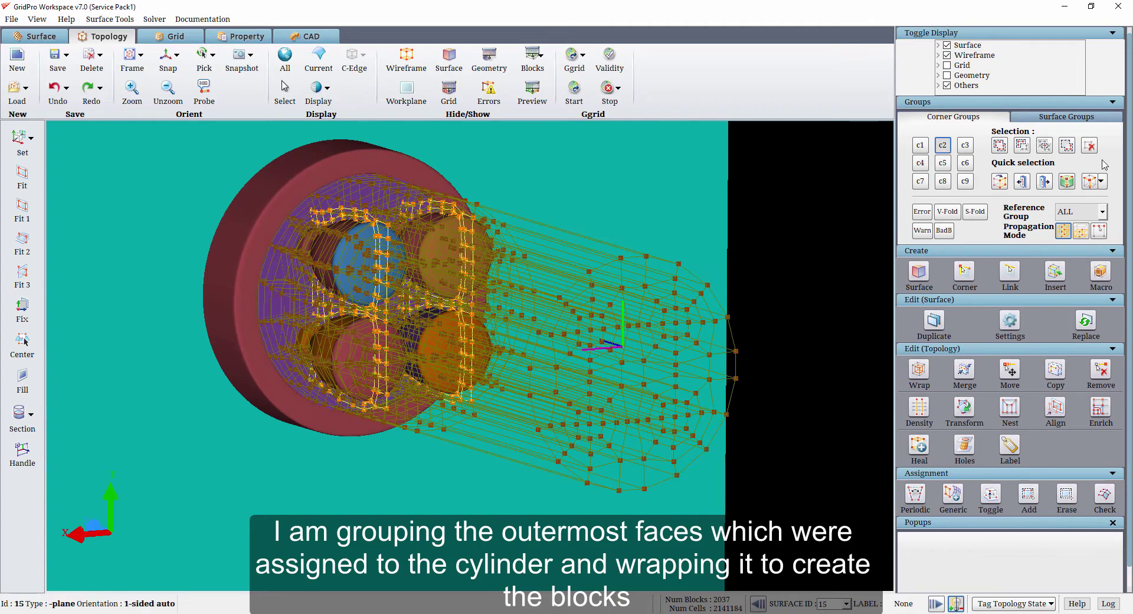
pyautogui.click(999, 144)
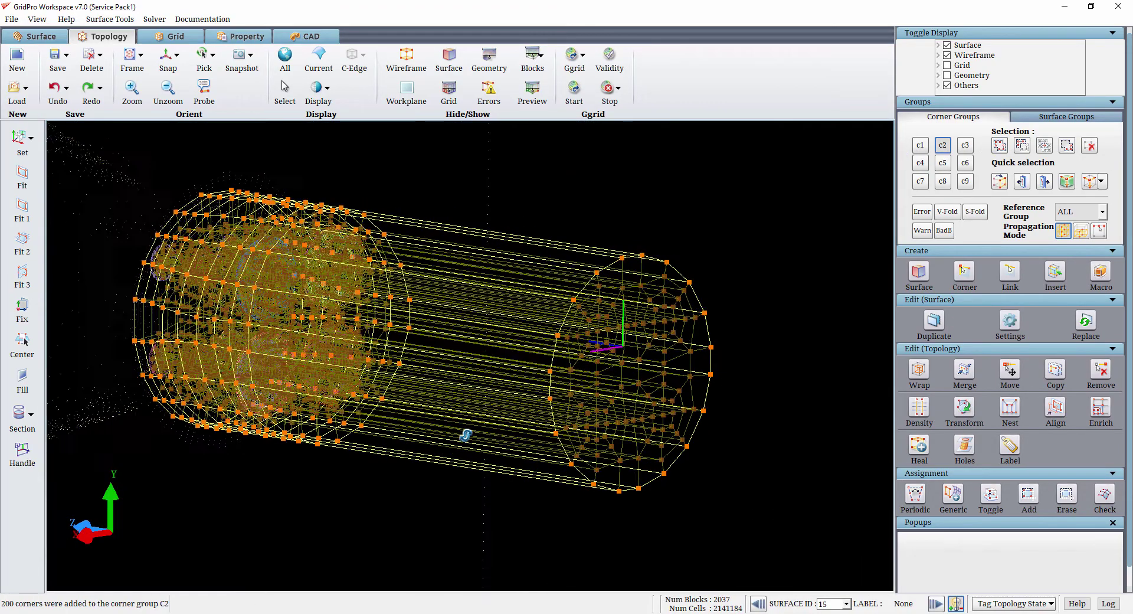
pyautogui.moveTo(462, 505); pyautogui.dragTo(690, 406)
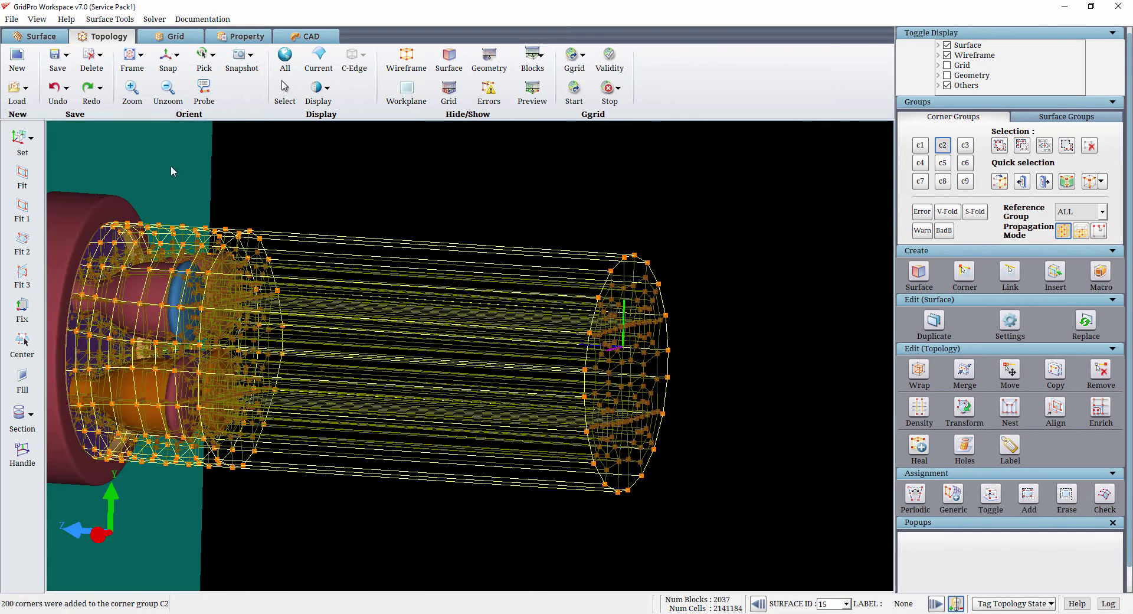
# - Remove the unwanted left-side corners from group c2 in a side view
pyautogui.click(168, 57)
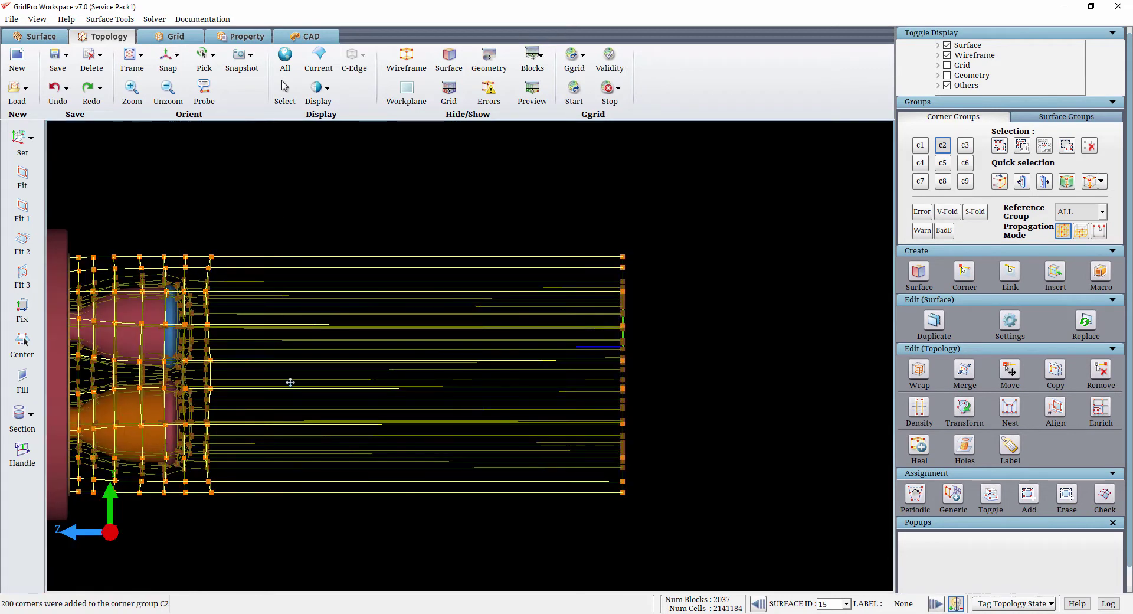
pyautogui.moveTo(289, 384); pyautogui.dragTo(547, 326, button='middle')
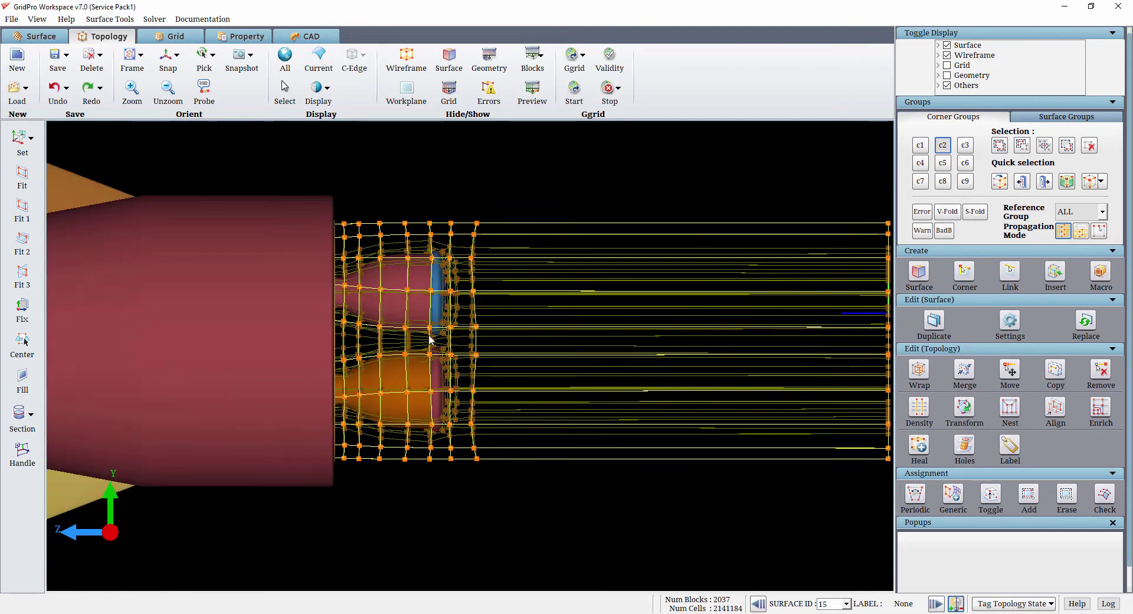
pyautogui.moveTo(272, 208); pyautogui.dragTo(335, 491)
# - Wrap the grouped faces into a new 140-face outer layer, then wrap once more
pyautogui.click(929, 380)
pyautogui.press('Return')
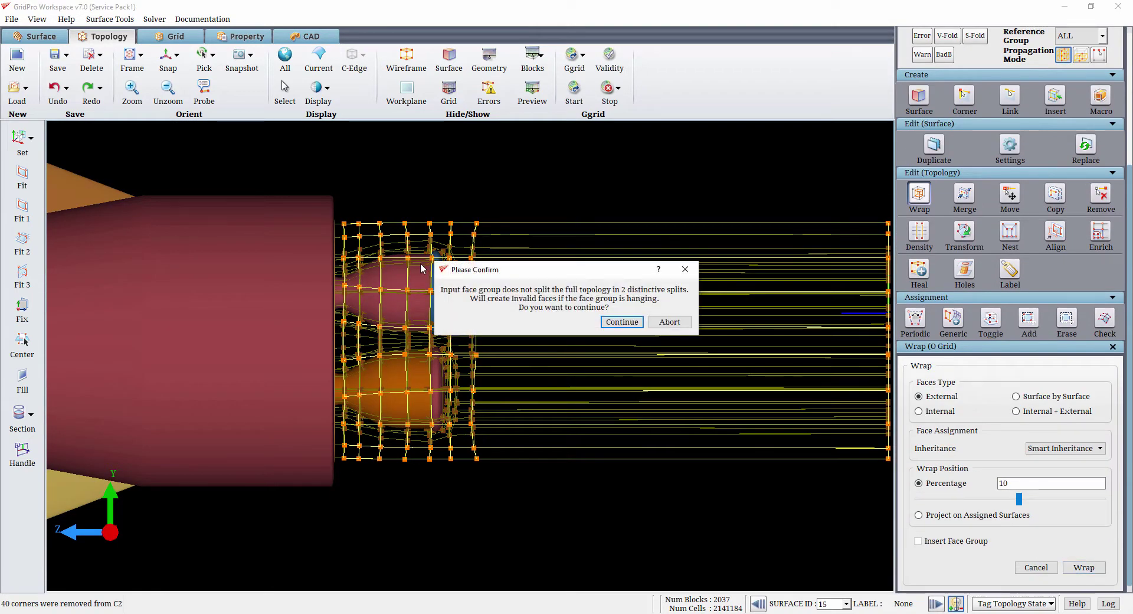
pyautogui.click(627, 322)
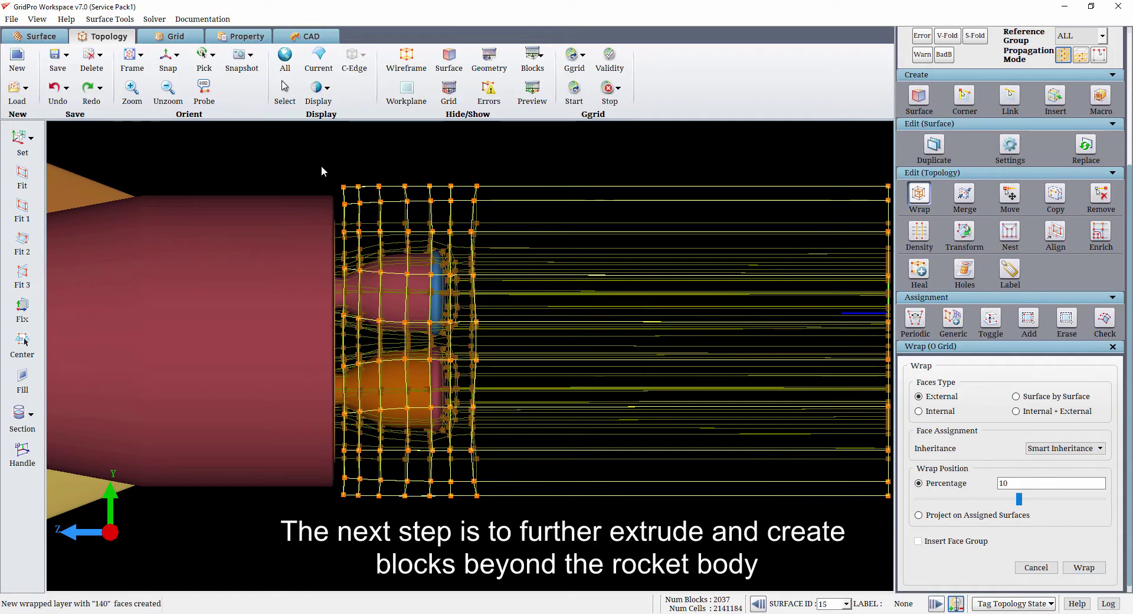
pyautogui.moveTo(607, 379); pyautogui.dragTo(678, 463)
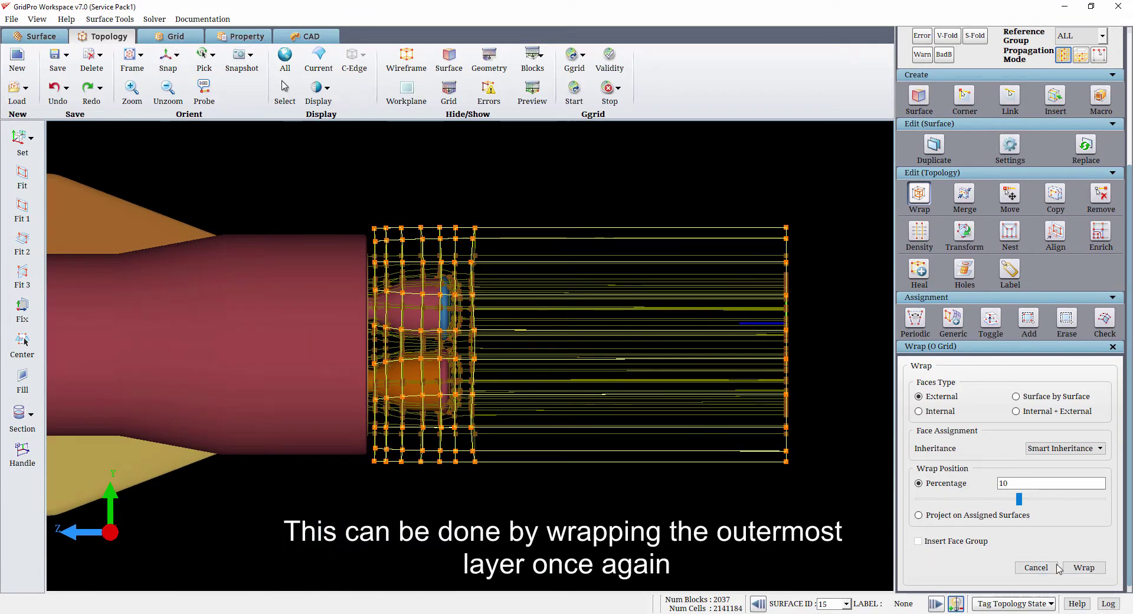
pyautogui.click(1070, 569)
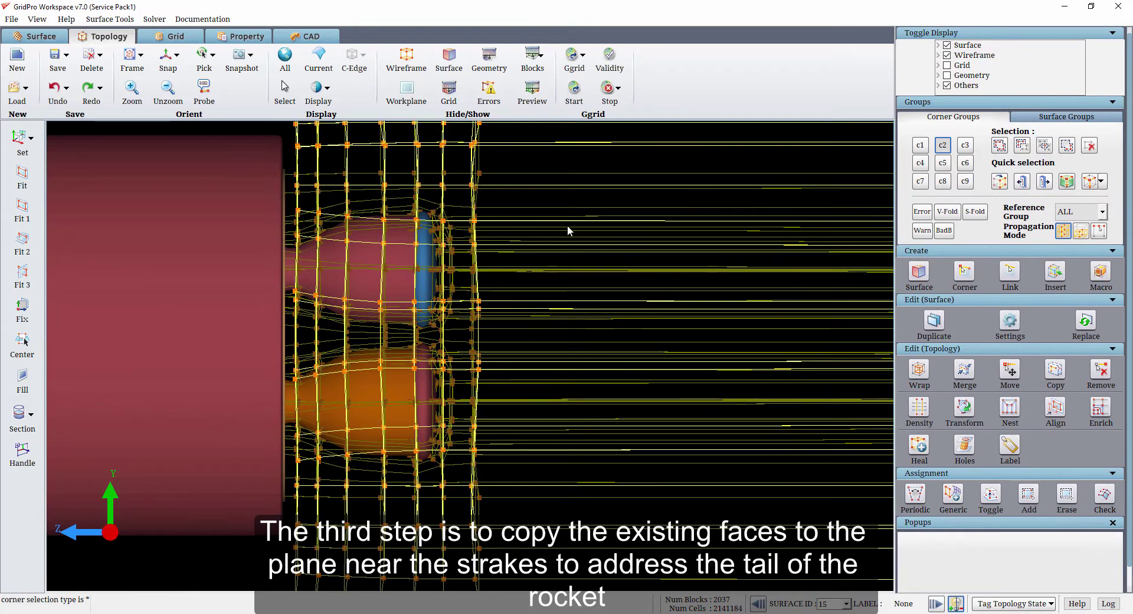
# - Group the outer face ring near the strakes and display only that group
pyautogui.click(1044, 145)
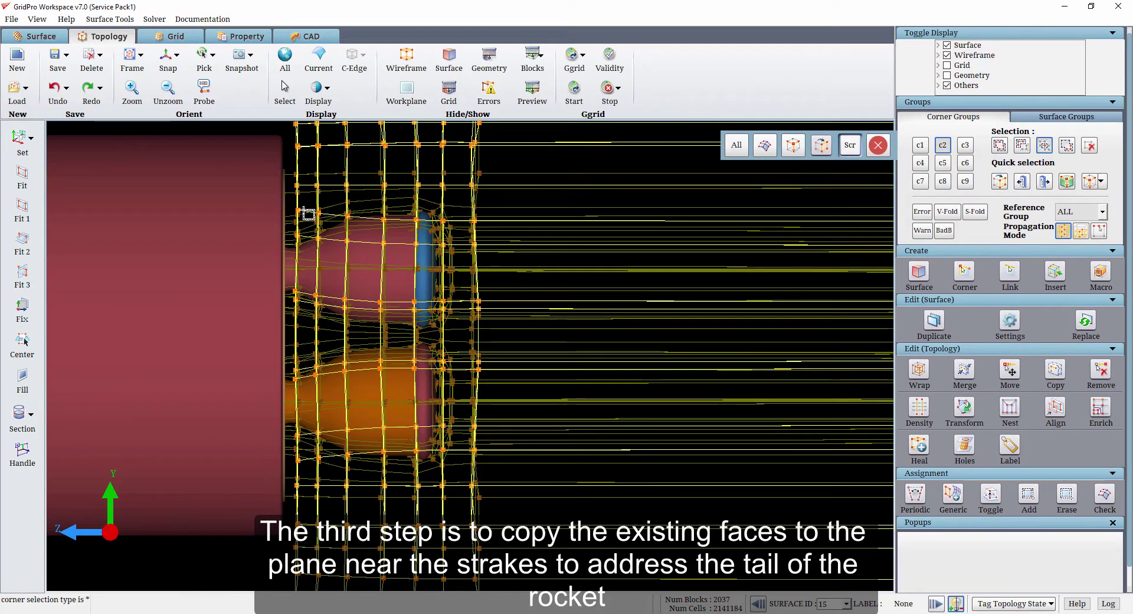
pyautogui.click(306, 212)
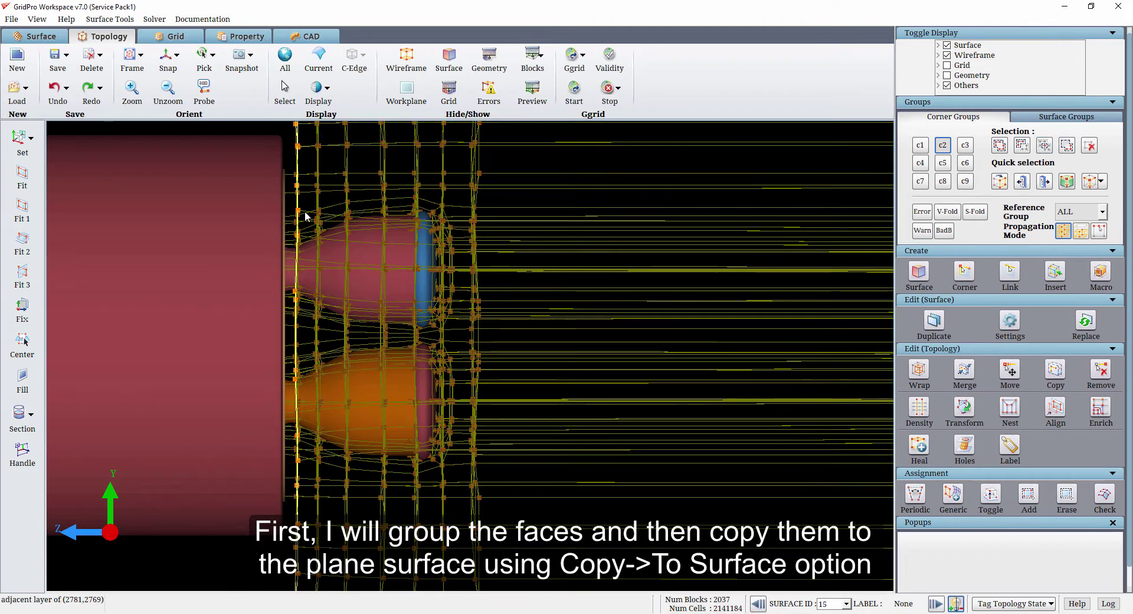
pyautogui.click(1066, 212)
pyautogui.click(1075, 330)
pyautogui.moveTo(421, 309)
pyautogui.mouseDown()
pyautogui.moveTo(530, 349)
pyautogui.moveTo(416, 401)
pyautogui.moveTo(603, 373)
pyautogui.moveTo(525, 536)
pyautogui.mouseUp()
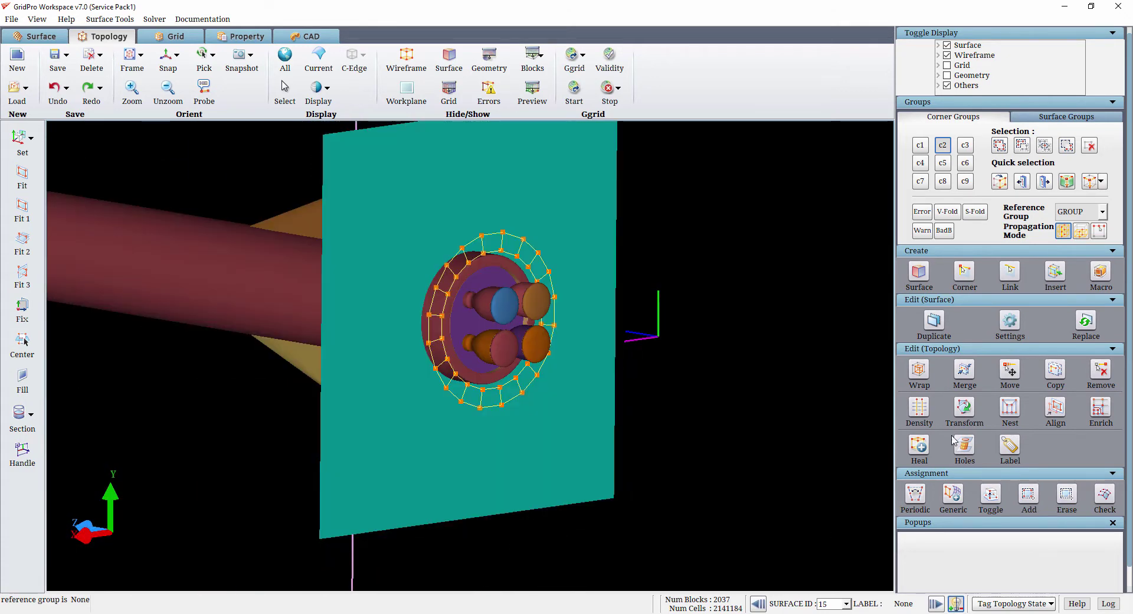
pyautogui.click(1054, 369)
pyautogui.scroll(-3, 1039, 496)
# - Copy the outermost face layer's wireframe onto domain surface 13 (domain.quad)
pyautogui.scroll(-3, 1029, 481)
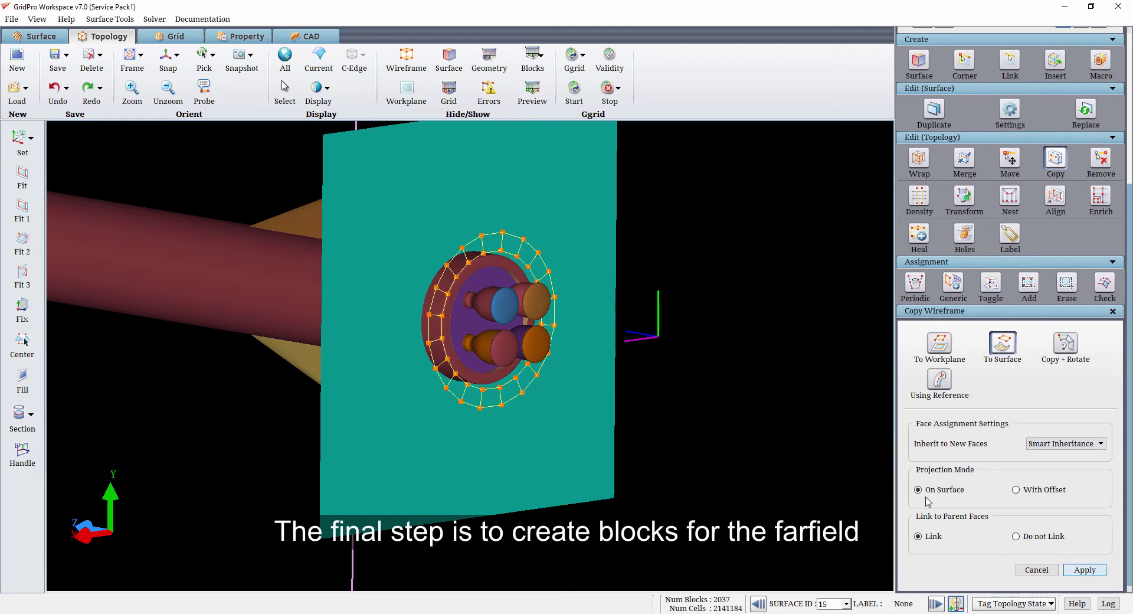
pyautogui.scroll(9, 995, 304)
pyautogui.scroll(3, 571, 273)
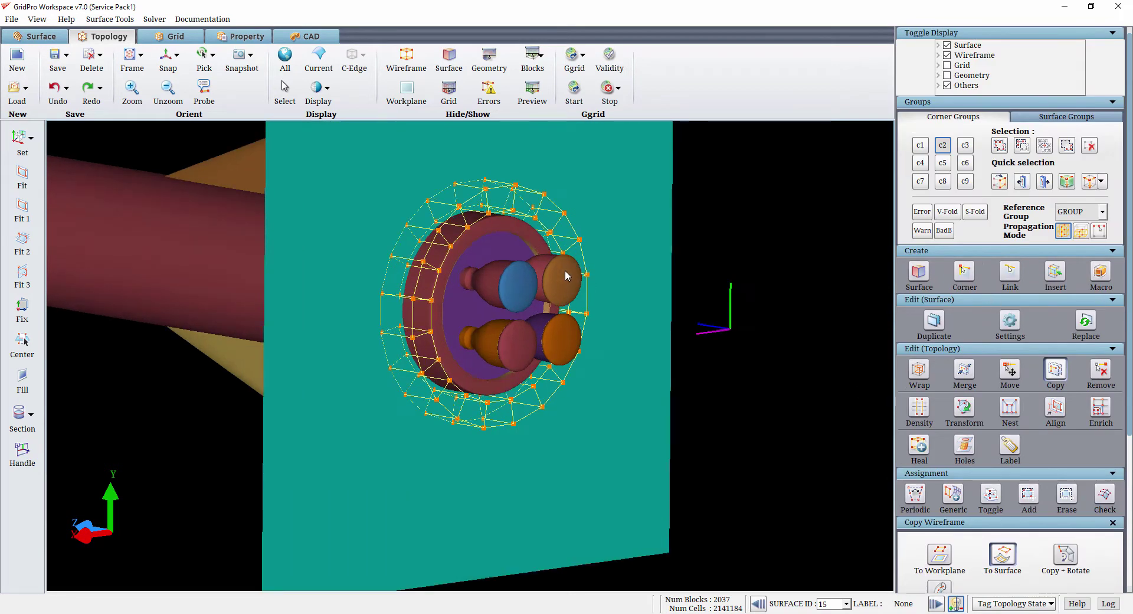
pyautogui.scroll(3, 571, 273)
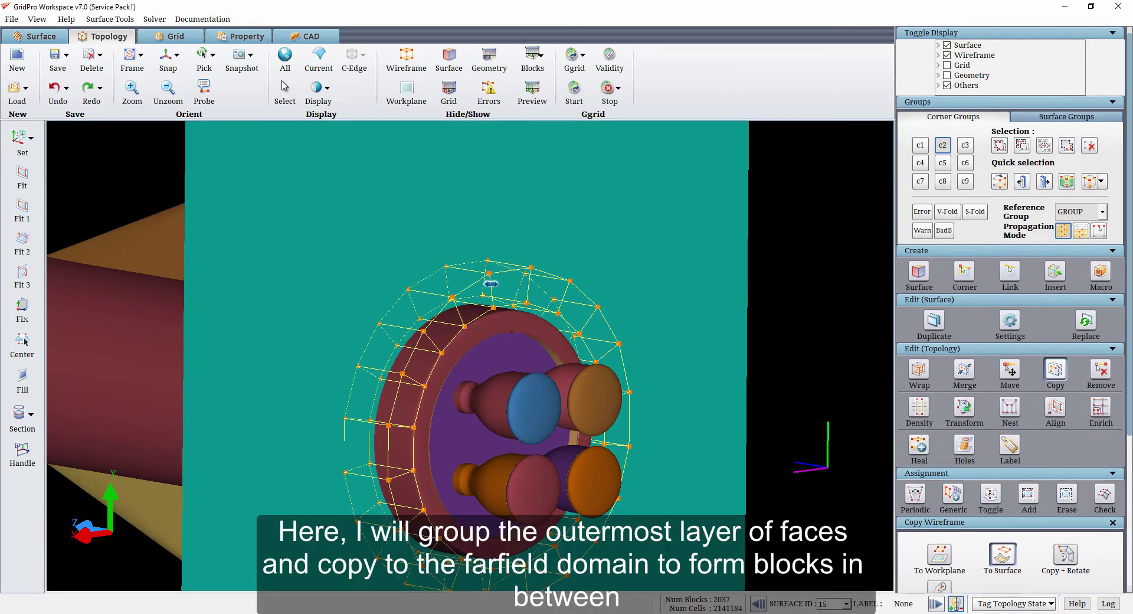
pyautogui.moveTo(491, 283); pyautogui.dragTo(487, 233)
pyautogui.scroll(-3, 486, 232)
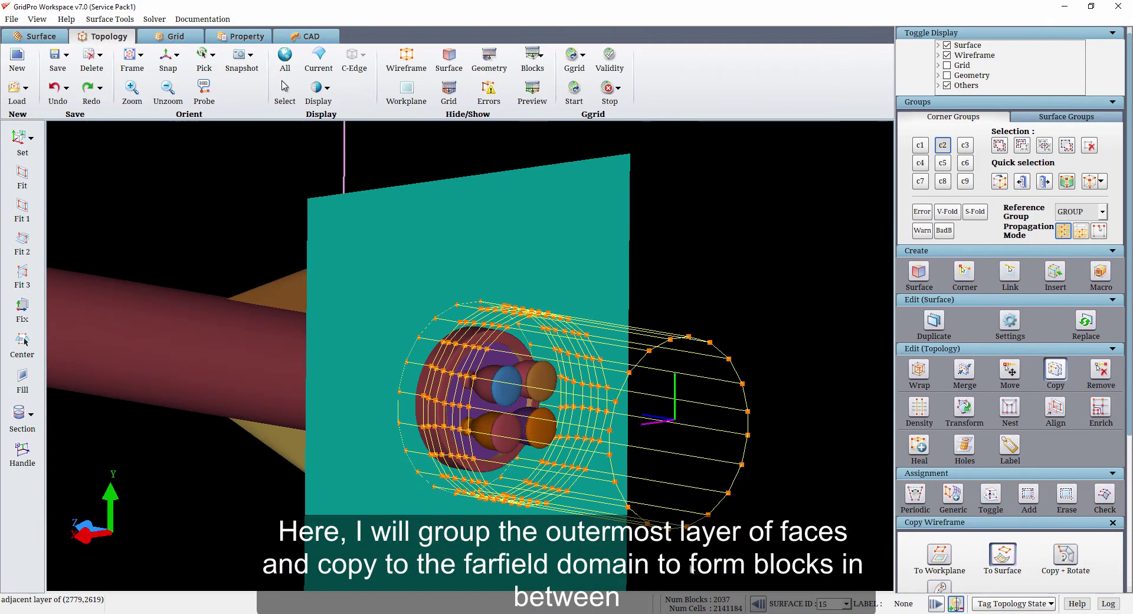
pyautogui.click(759, 603)
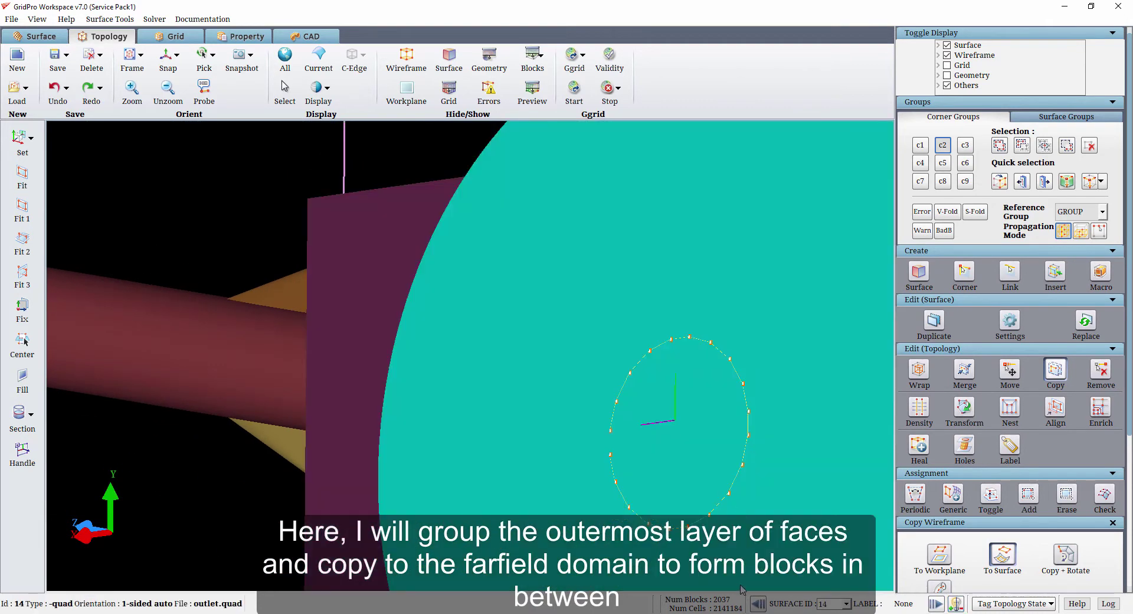
pyautogui.click(760, 604)
pyautogui.scroll(-3, 753, 515)
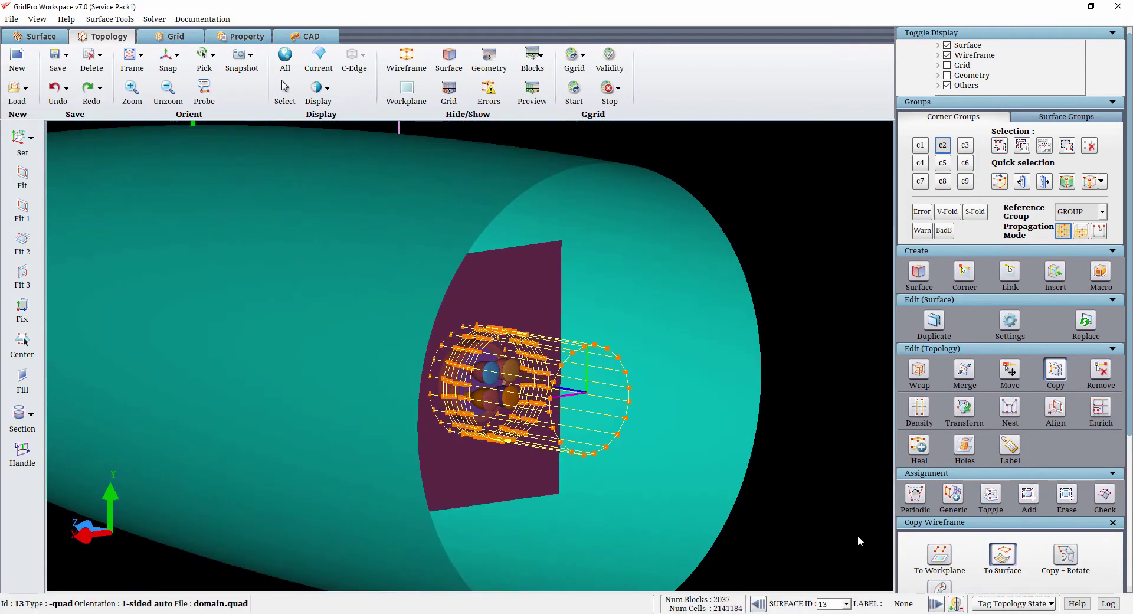
pyautogui.scroll(-5, 945, 498)
pyautogui.click(1085, 570)
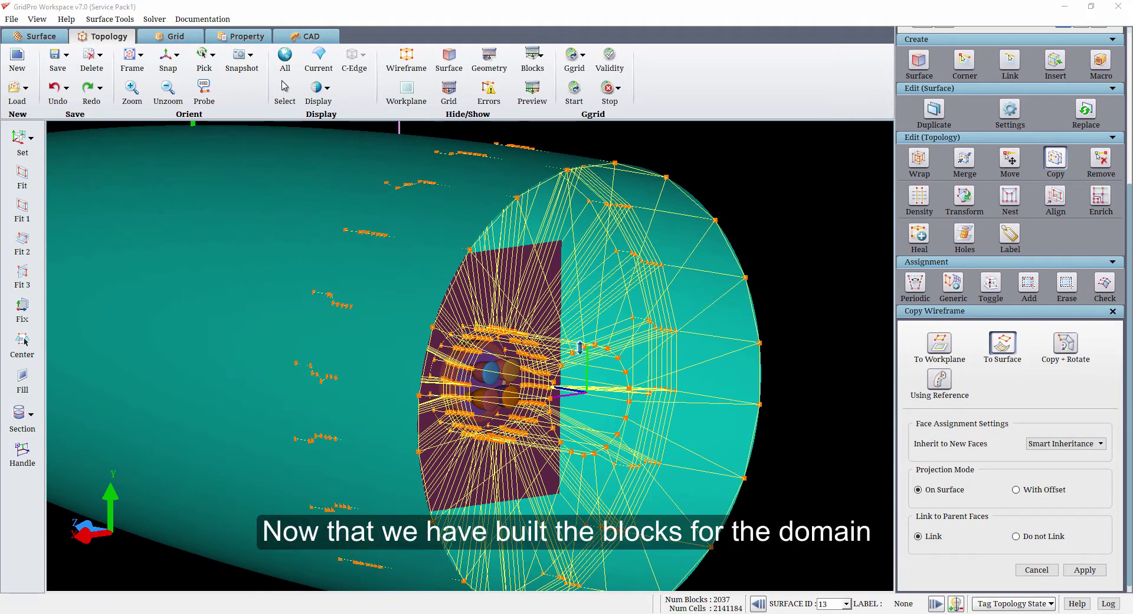
# - Hide surfaces and browse the adjacent block layers around the rocket tail
pyautogui.press('s')
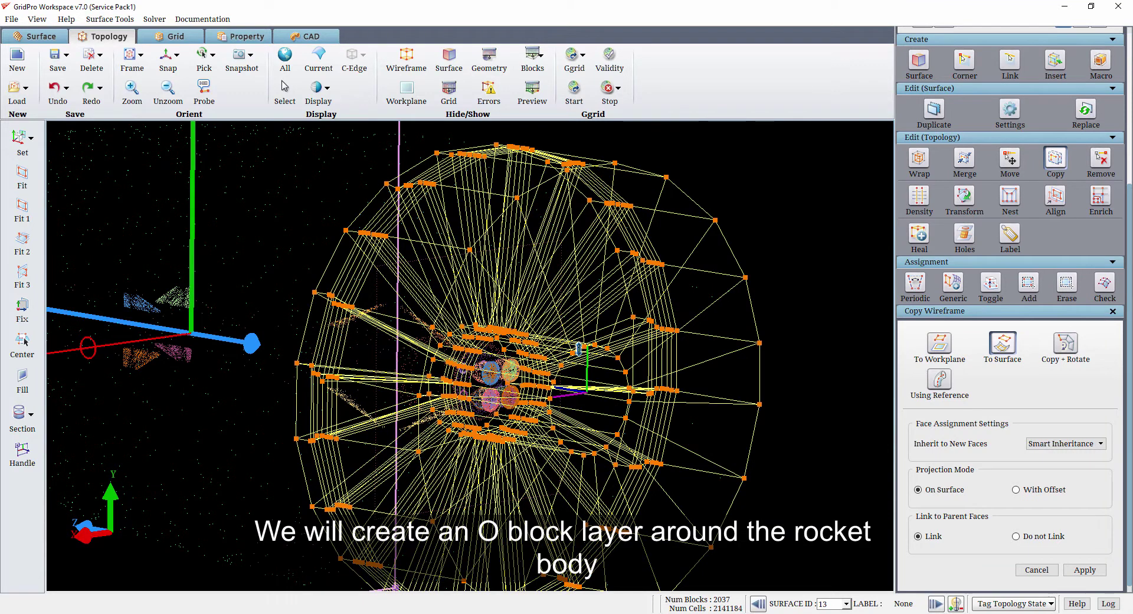
pyautogui.press('l')
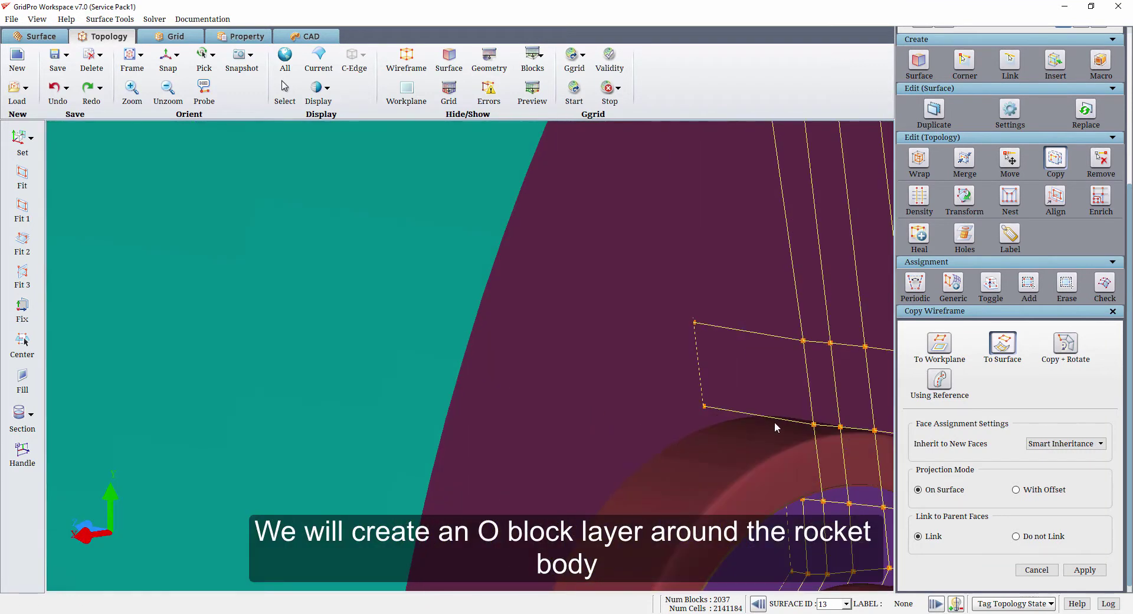
pyautogui.press('l')
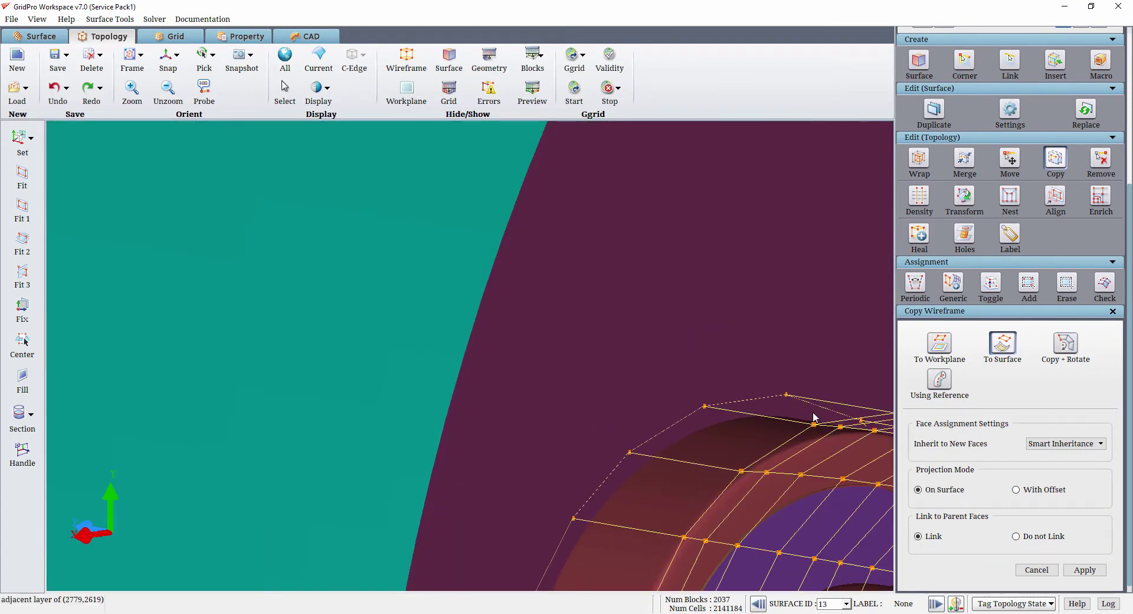
pyautogui.scroll(5, 1030, 126)
pyautogui.click(999, 144)
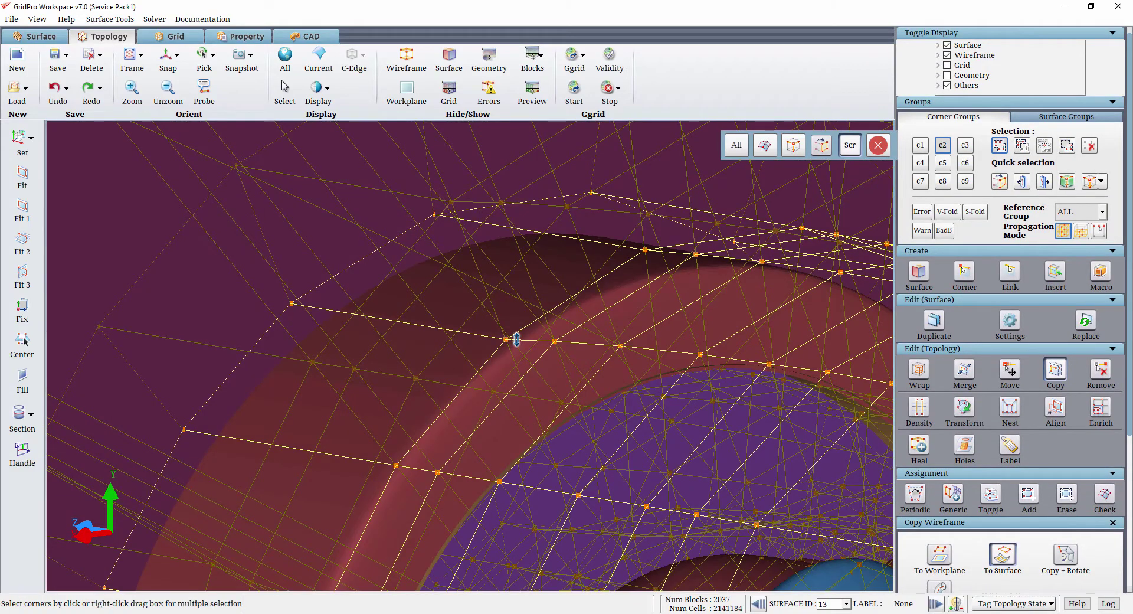
pyautogui.click(517, 339)
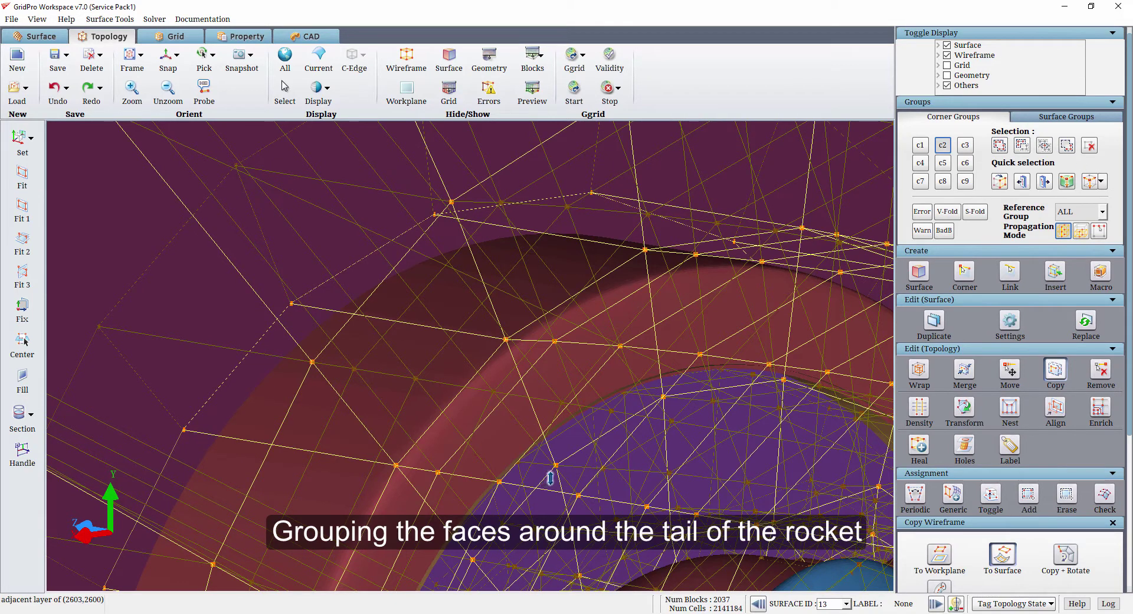
pyautogui.click(590, 475)
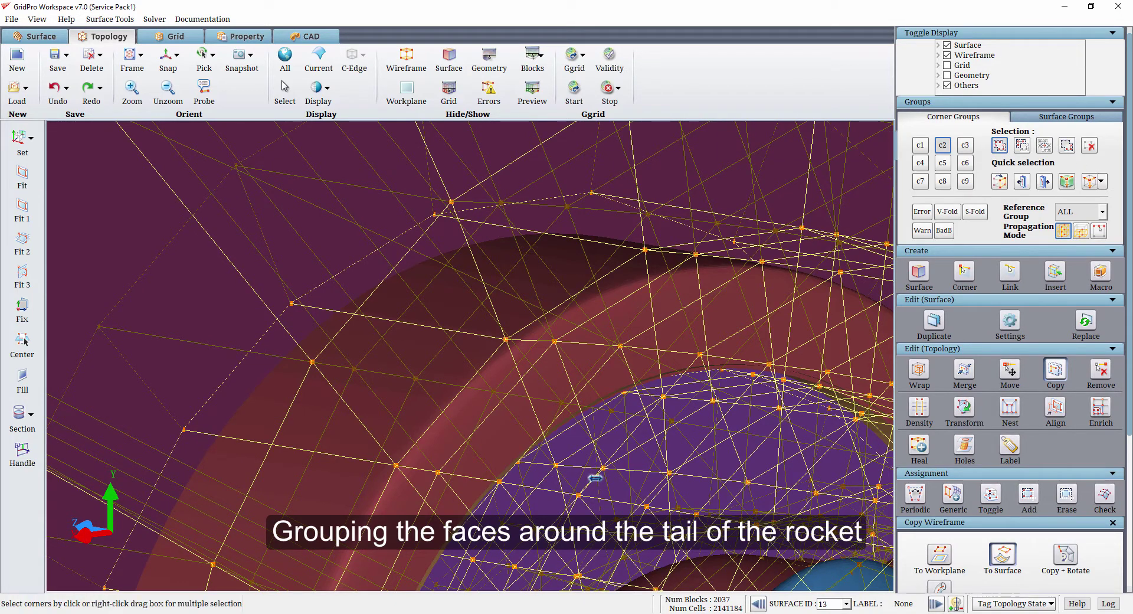
pyautogui.click(1023, 145)
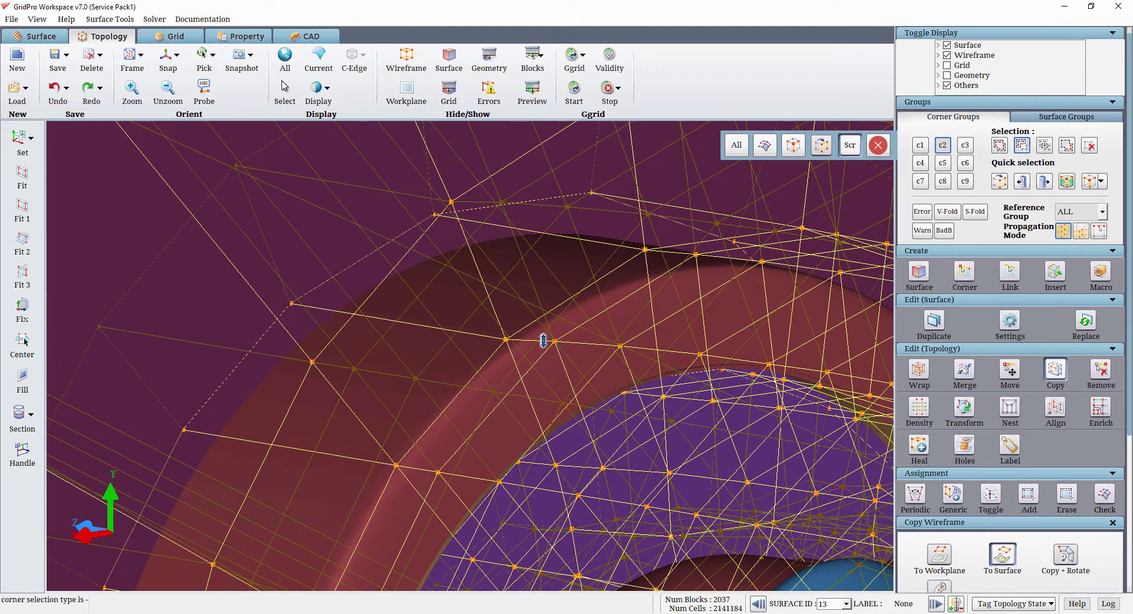
pyautogui.click(1027, 181)
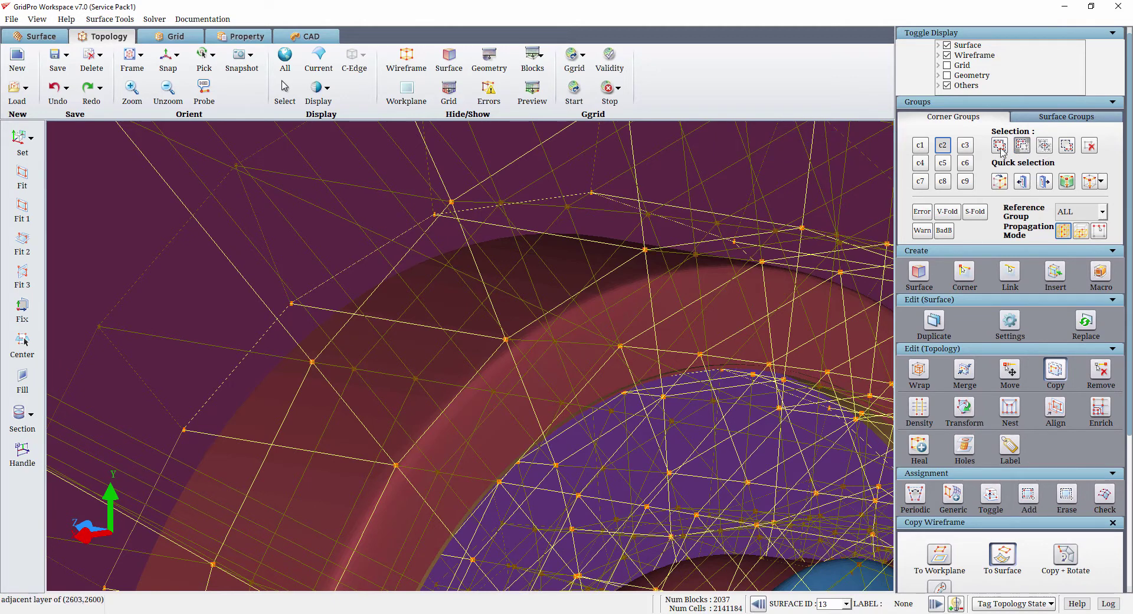
pyautogui.click(453, 213)
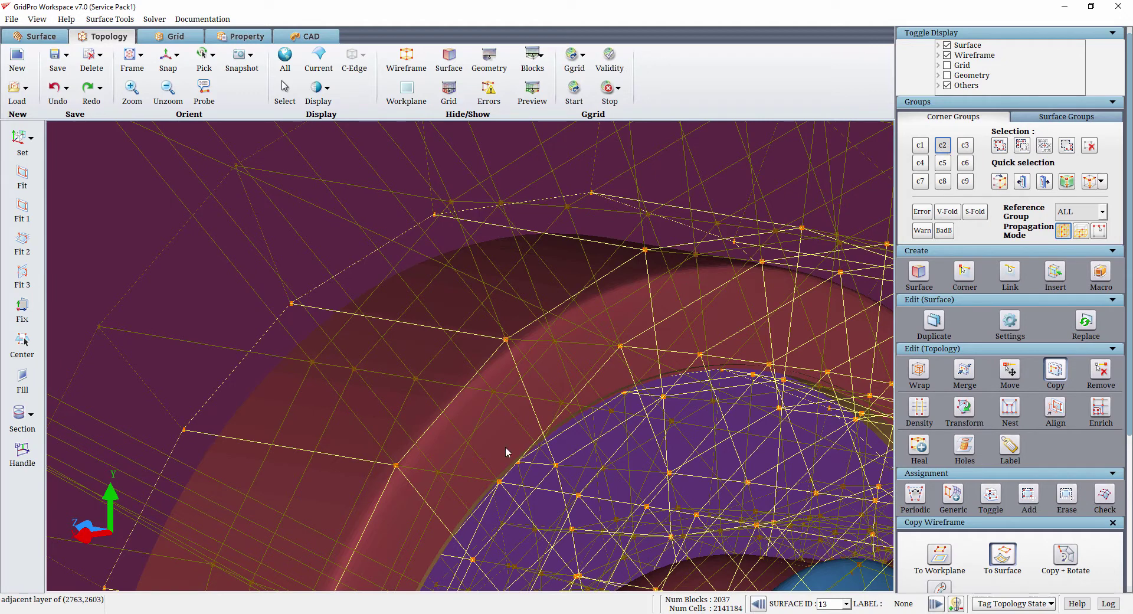
pyautogui.click(573, 522)
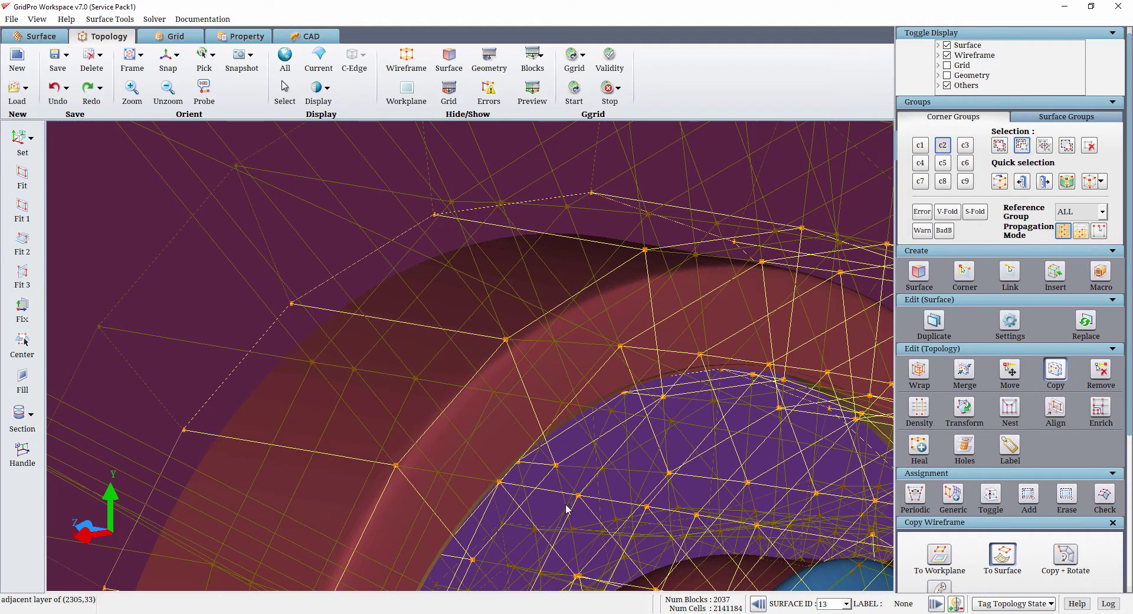
# - With Reference Group REF-2, collect the connected tail corners into group c3
pyautogui.click(1080, 211)
pyautogui.click(1074, 260)
pyautogui.click(968, 145)
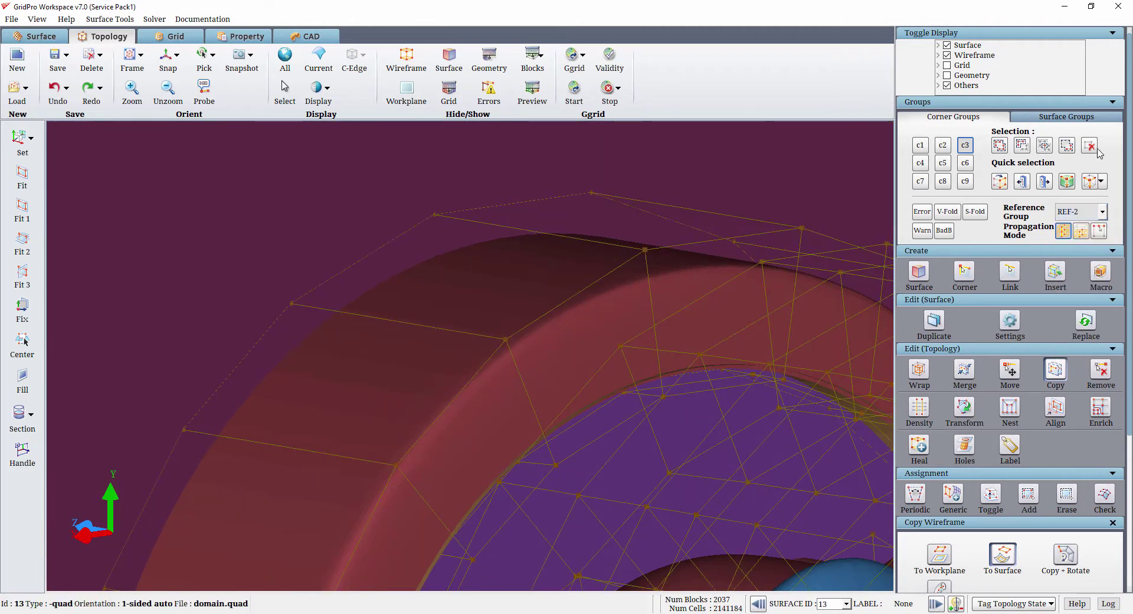
pyautogui.click(1000, 145)
pyautogui.moveTo(668, 276); pyautogui.dragTo(695, 308, button='right')
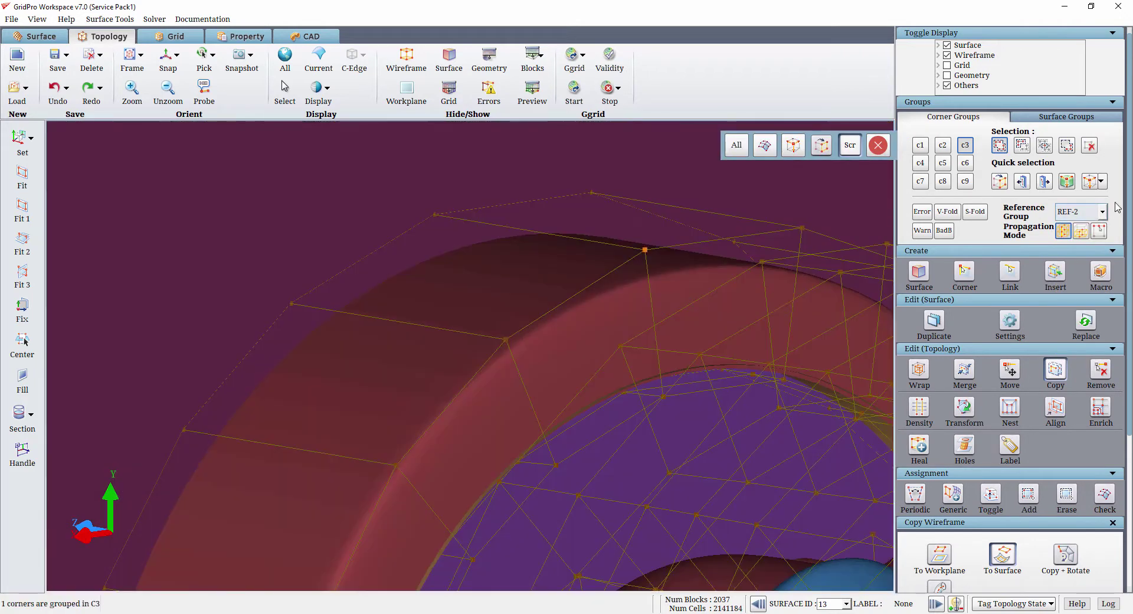
pyautogui.click(1101, 181)
pyautogui.click(1063, 247)
pyautogui.scroll(-5, 543, 411)
pyautogui.moveTo(544, 410)
pyautogui.mouseDown()
pyautogui.moveTo(539, 400)
pyautogui.moveTo(760, 406)
pyautogui.mouseUp()
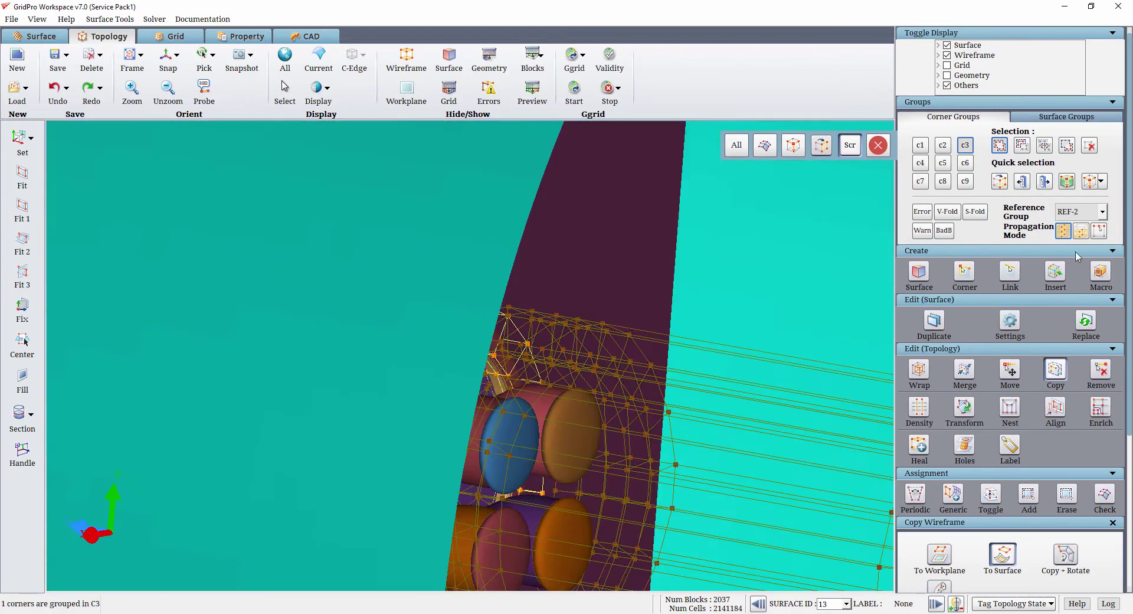
# - Set Reference Group back to GROUP and show plane surface 15 around the tail ring
pyautogui.click(1102, 211)
pyautogui.click(1074, 348)
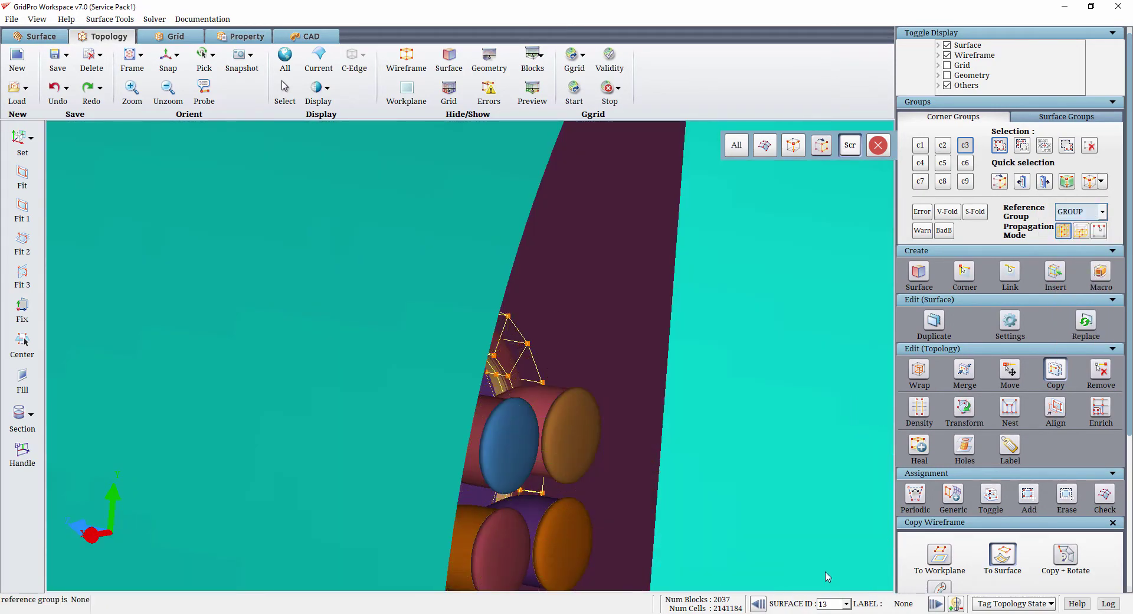
pyautogui.click(936, 603)
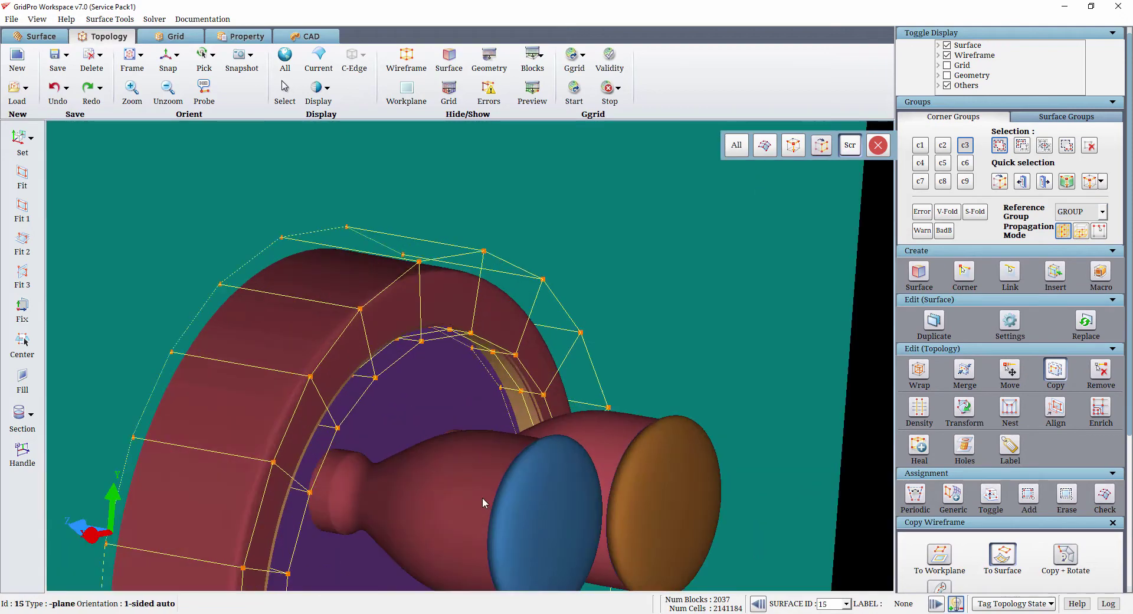
pyautogui.scroll(3, 640, 362)
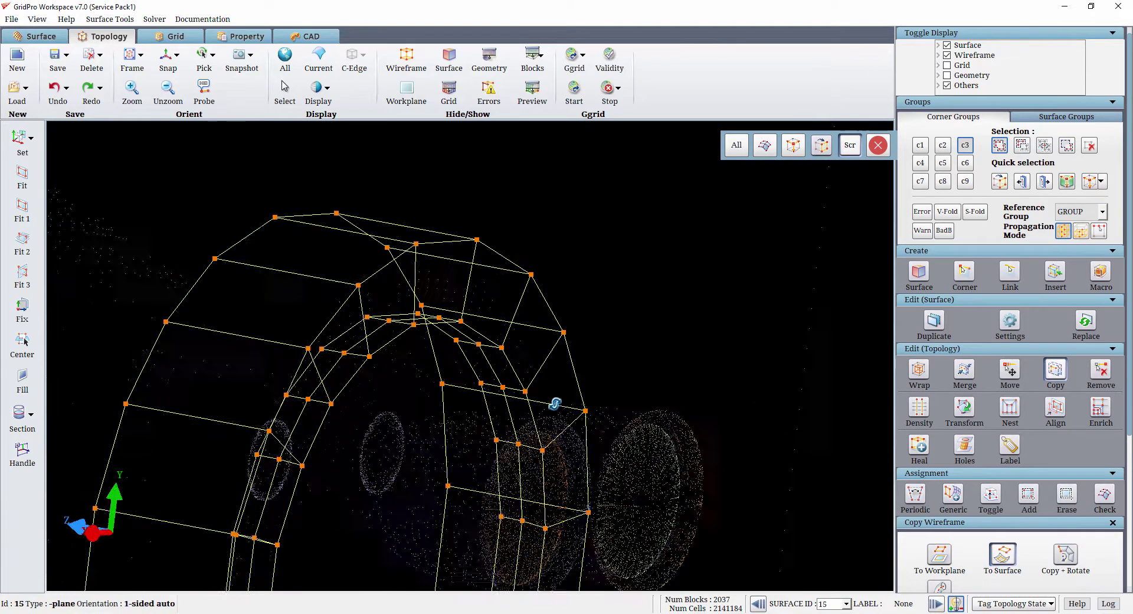
pyautogui.scroll(-3, 506, 476)
pyautogui.scroll(3, 579, 379)
pyautogui.scroll(-3, 578, 378)
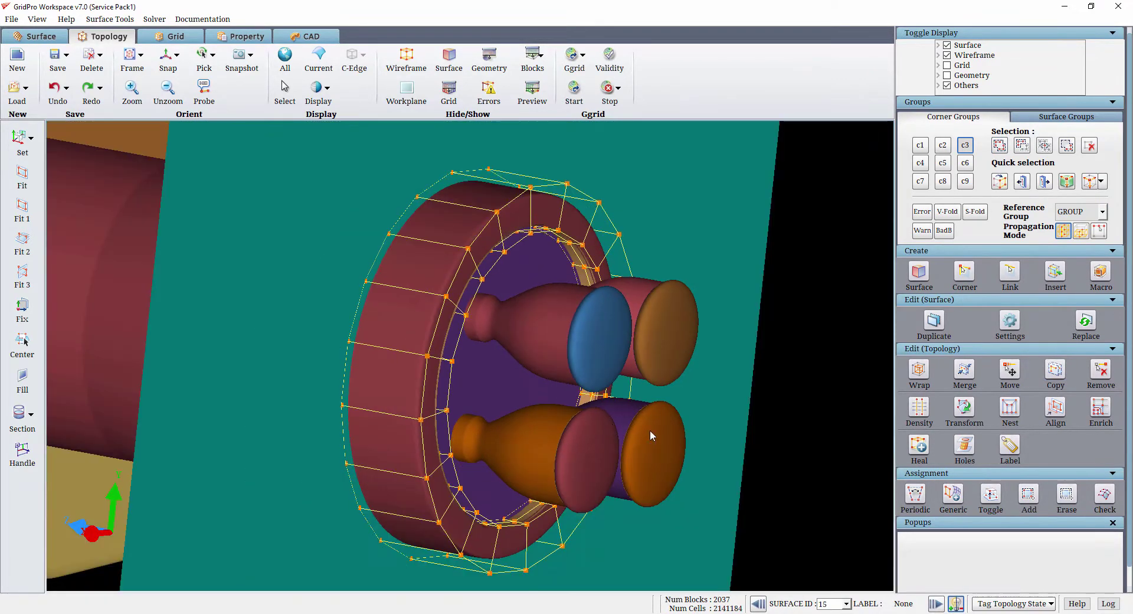
pyautogui.moveTo(739, 335); pyautogui.dragTo(767, 334)
# - Wrap the grouped tail faces with Wrap Percentage 1, adding 80 faces
pyautogui.click(919, 369)
pyautogui.scroll(-2, 997, 568)
pyautogui.click(1019, 484)
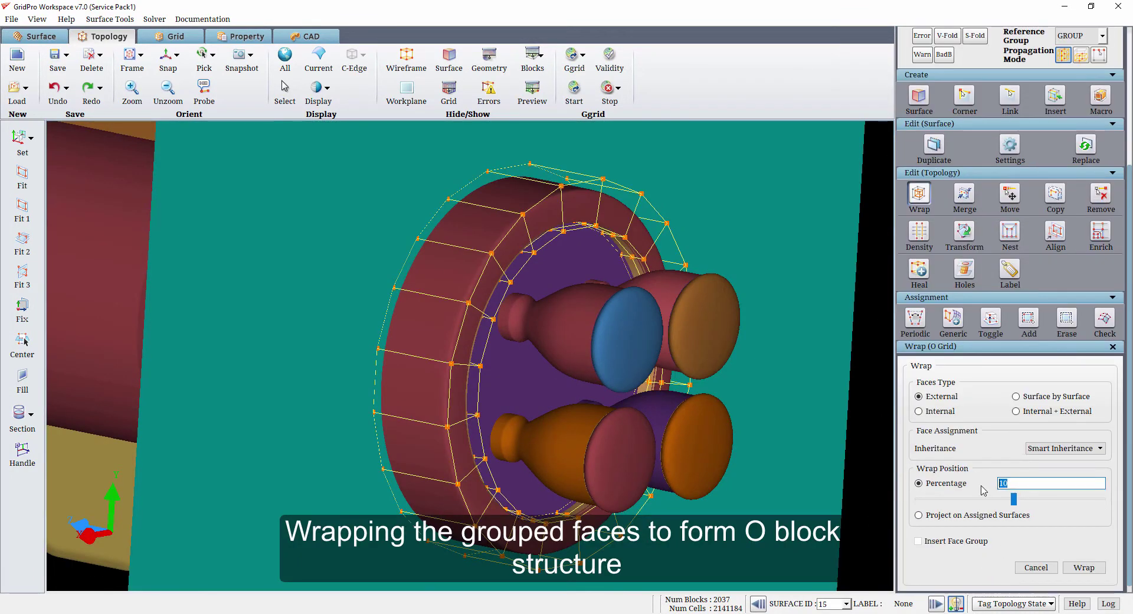
pyautogui.press('BackSpace')
pyautogui.click(1082, 568)
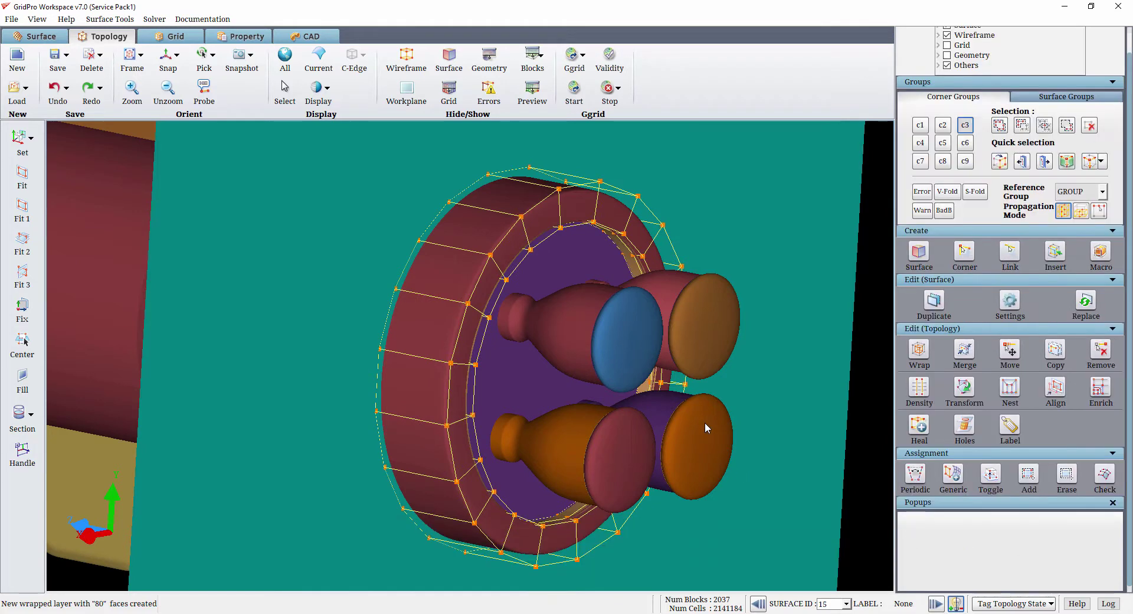
# - Assign face group Unassigned-2 to outer domain surface 13
pyautogui.click(952, 473)
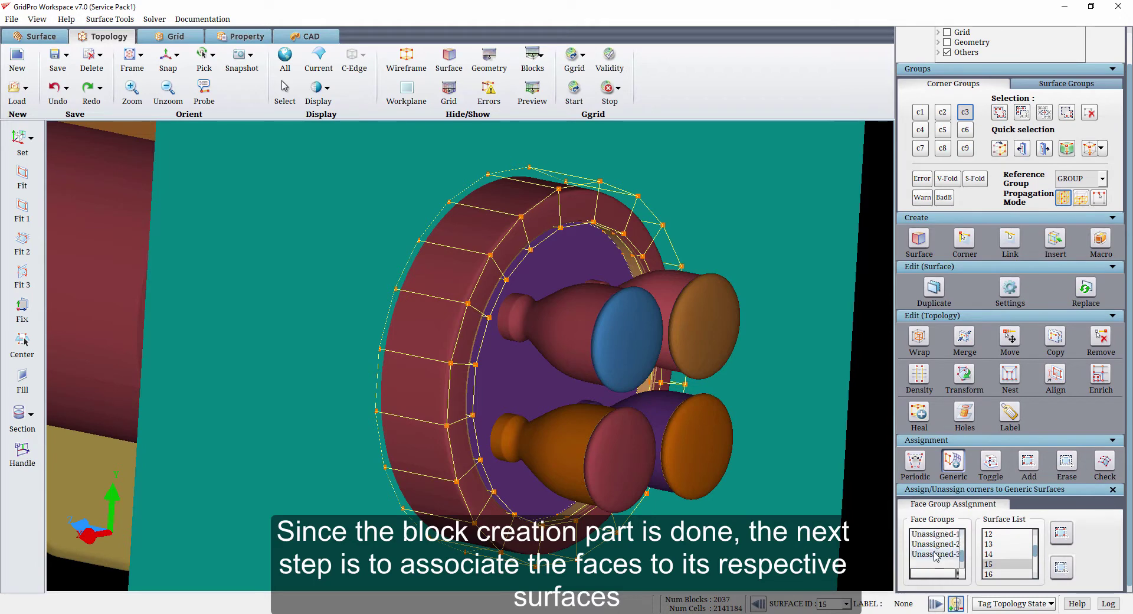
pyautogui.click(936, 554)
pyautogui.click(936, 544)
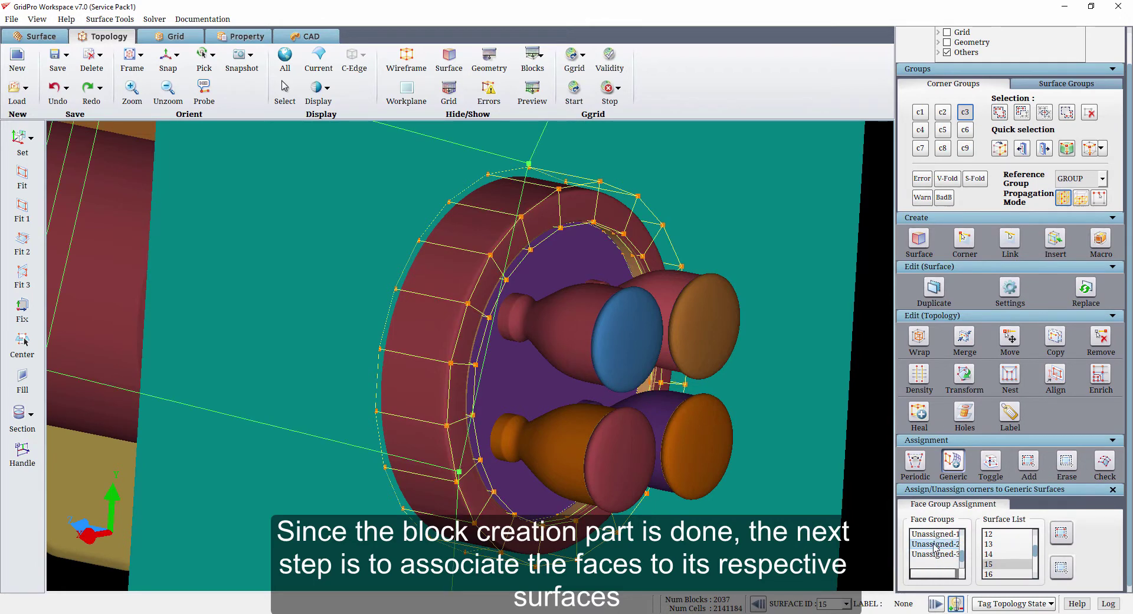
pyautogui.scroll(-5, 779, 490)
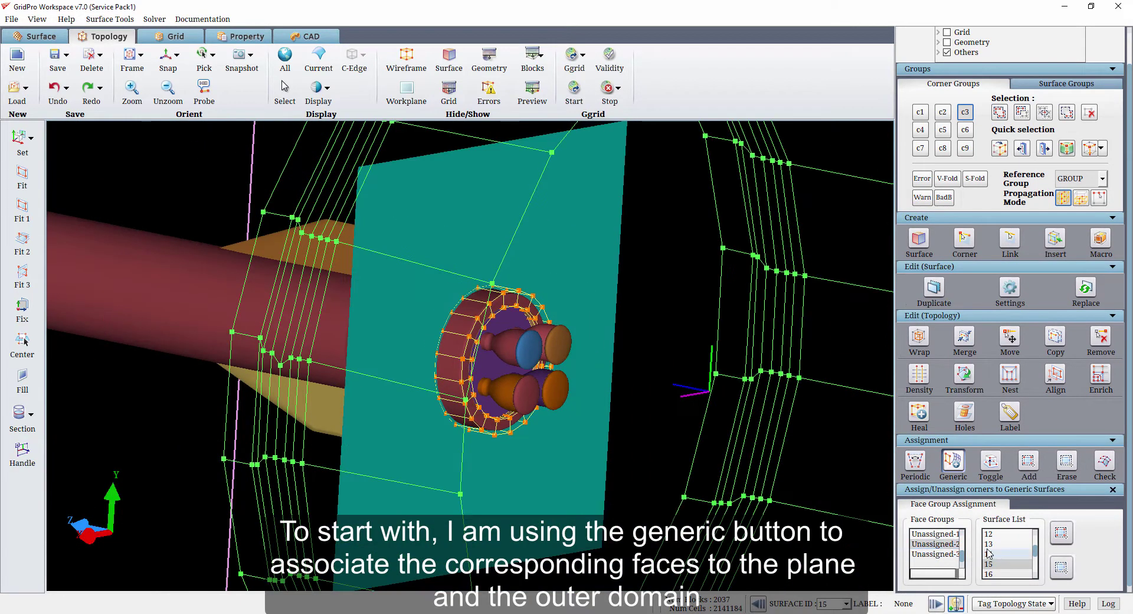
pyautogui.click(997, 543)
pyautogui.click(1063, 533)
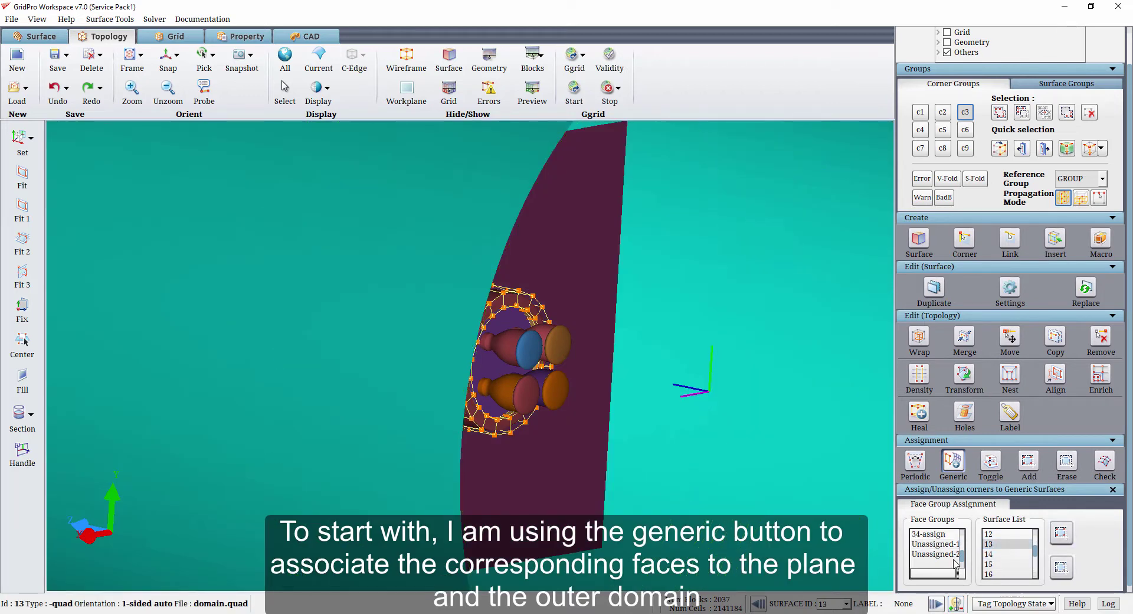
# - Assign the next unassigned face group to plane surface 15
pyautogui.click(1003, 554)
pyautogui.click(1009, 563)
pyautogui.click(1060, 534)
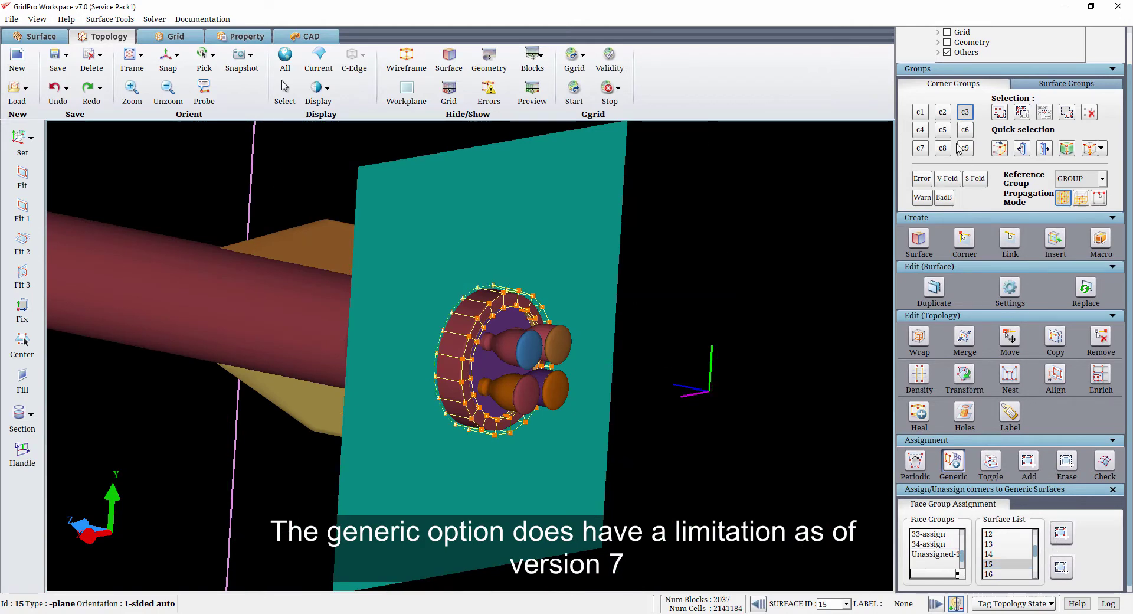
# - Make the rocket body's tail surface the current surface
pyautogui.scroll(5, 550, 430)
pyautogui.scroll(3, 543, 332)
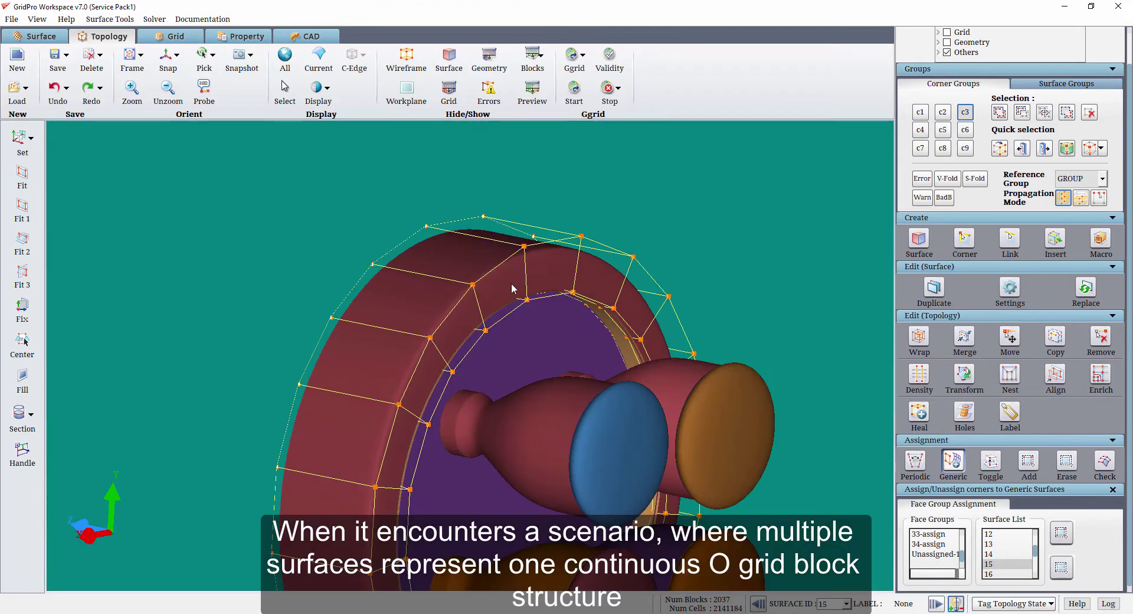
pyautogui.rightClick(512, 289)
pyautogui.click(536, 305)
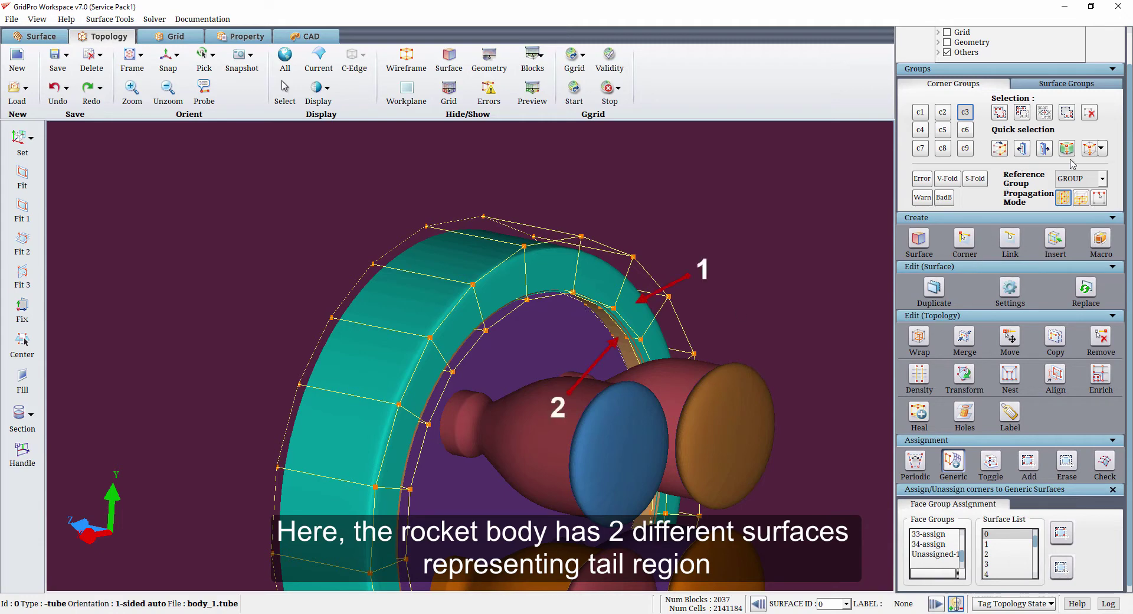
# - With Reference Group REF-3, assign the tail ring's corners to surface 0
pyautogui.click(1101, 178)
pyautogui.click(1092, 232)
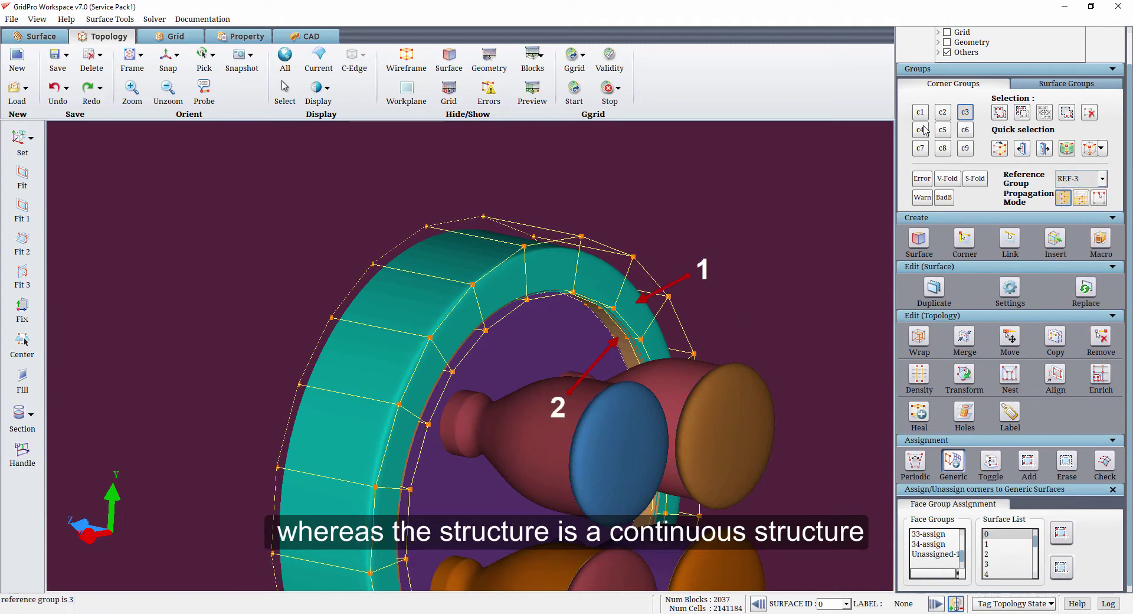
pyautogui.click(921, 129)
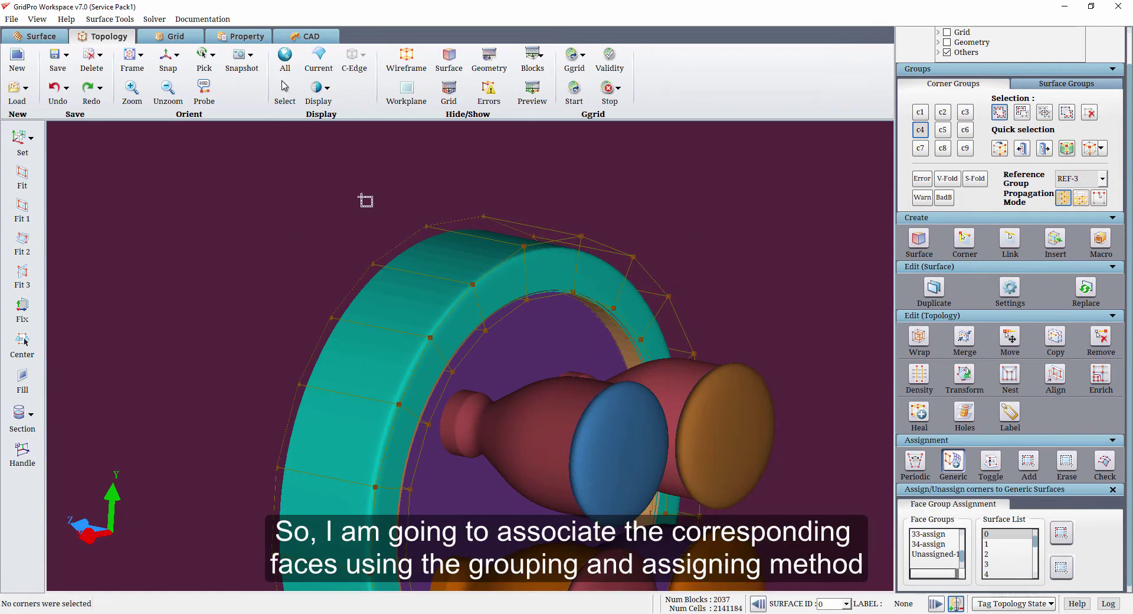
pyautogui.click(526, 284)
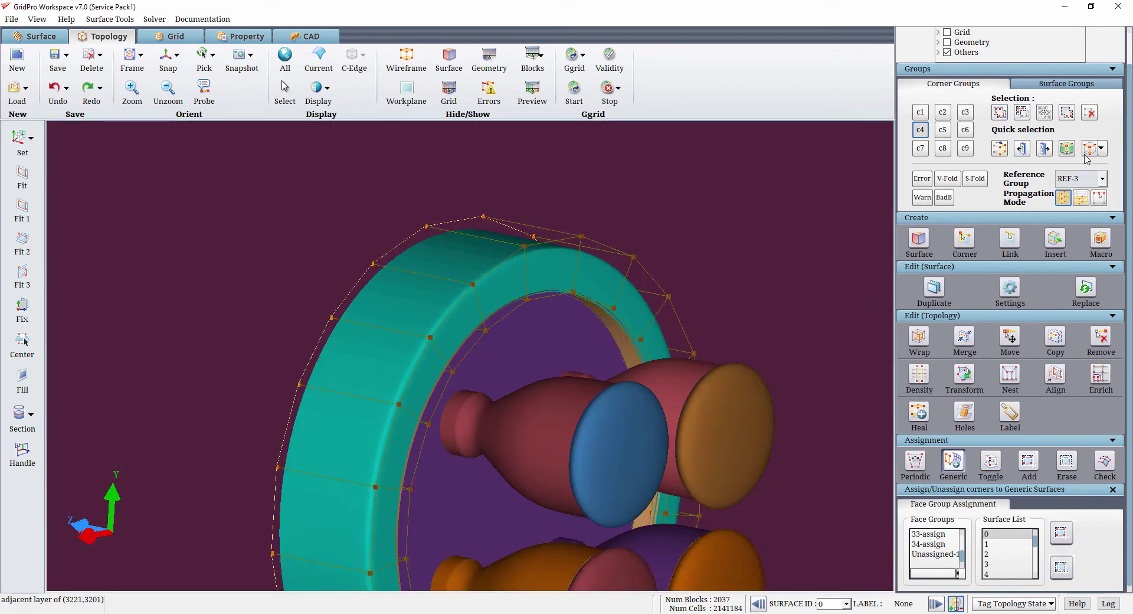
pyautogui.click(521, 269)
pyautogui.scroll(-5, 521, 269)
pyautogui.moveTo(304, 266); pyautogui.dragTo(599, 537)
# - Make body_2 current, rebuild group C5 from the ring corners, and assign them to it
pyautogui.scroll(5, 585, 495)
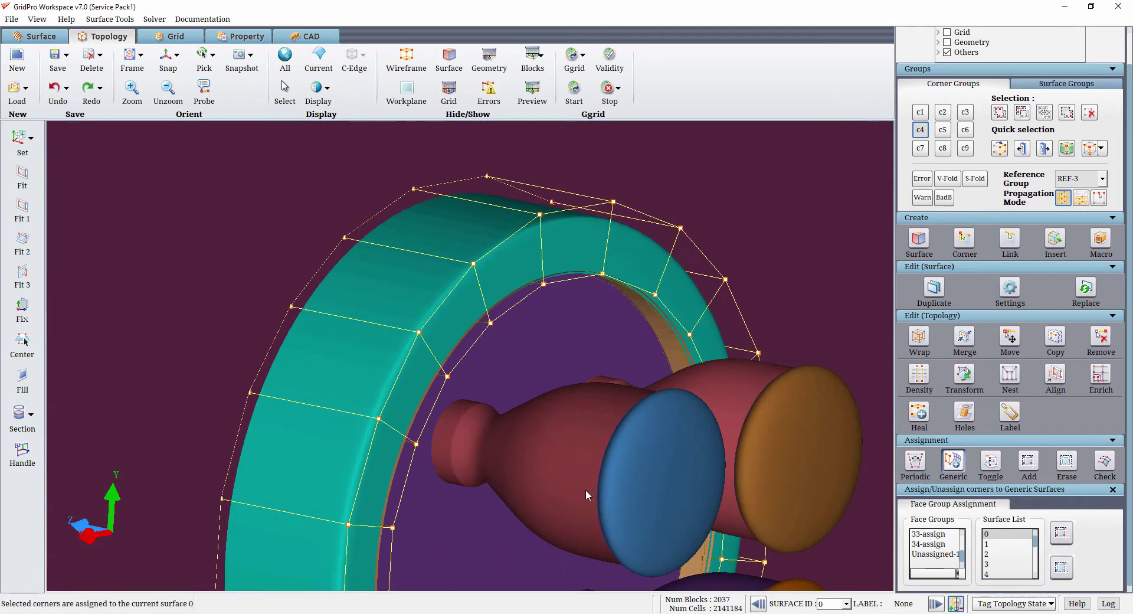
pyautogui.rightClick(675, 349)
pyautogui.click(687, 366)
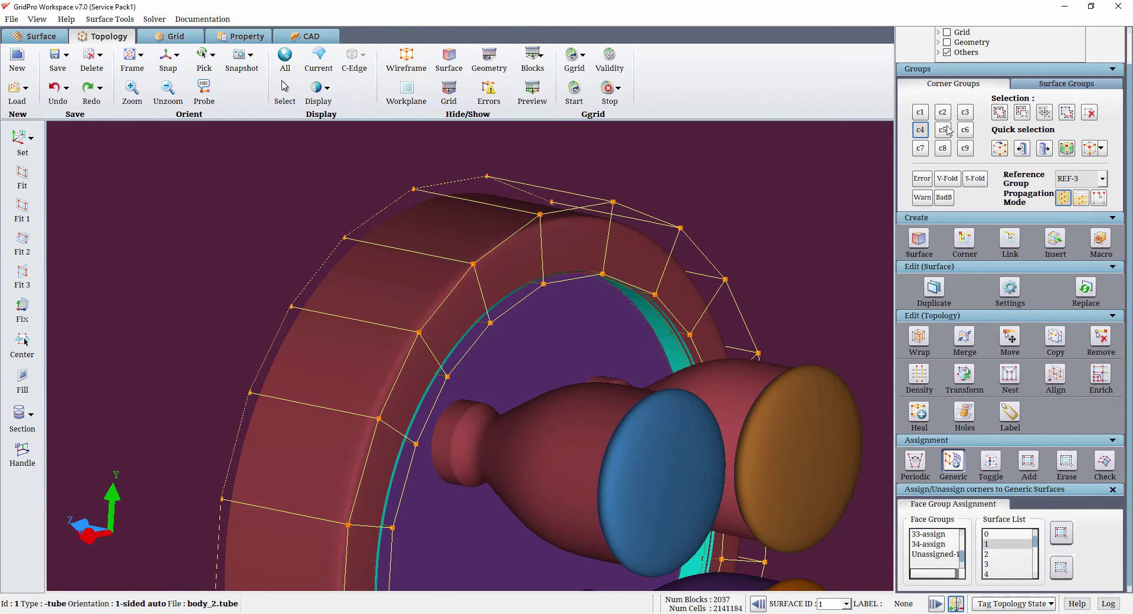
pyautogui.click(1091, 114)
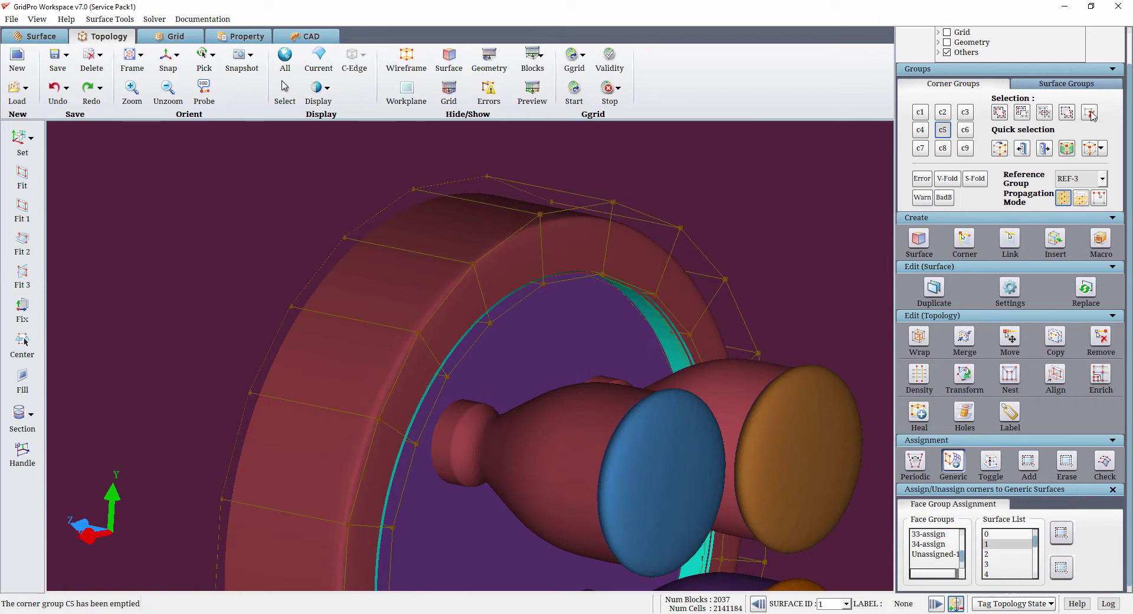
pyautogui.click(1000, 113)
pyautogui.click(1026, 116)
pyautogui.moveTo(761, 256)
pyautogui.mouseDown()
pyautogui.moveTo(613, 324)
pyautogui.moveTo(629, 307)
pyautogui.mouseUp()
pyautogui.scroll(-3, 419, 341)
pyautogui.scroll(-2, 356, 296)
pyautogui.moveTo(364, 297); pyautogui.dragTo(498, 484)
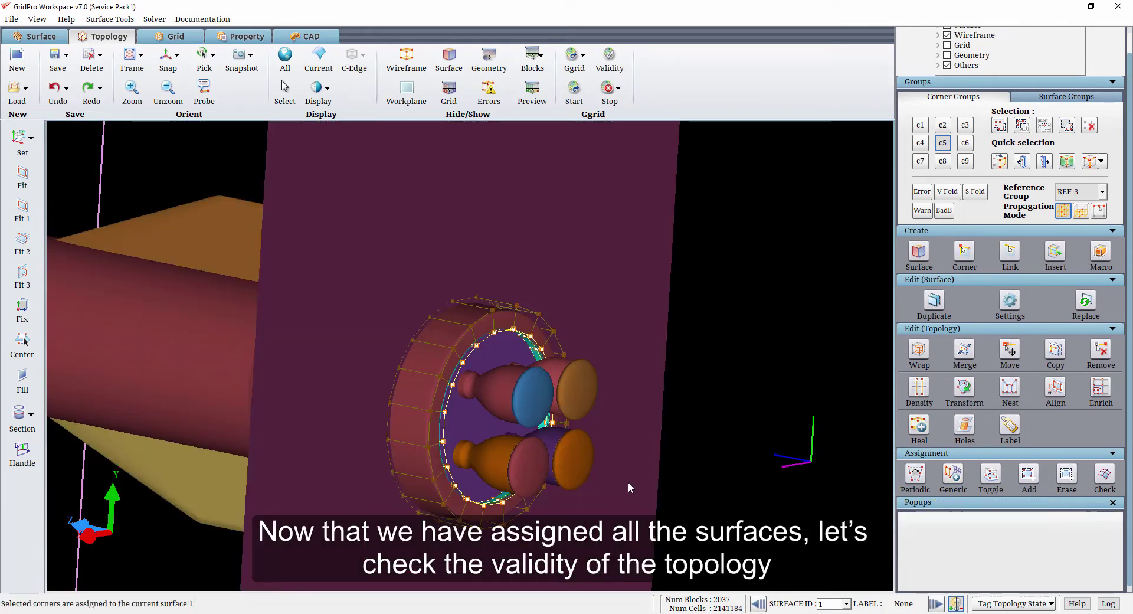
# - Run the validity check and zoom onto the flagged surface 0–1 intersection edges
pyautogui.scroll(1, 628, 481)
pyautogui.scroll(2, 628, 482)
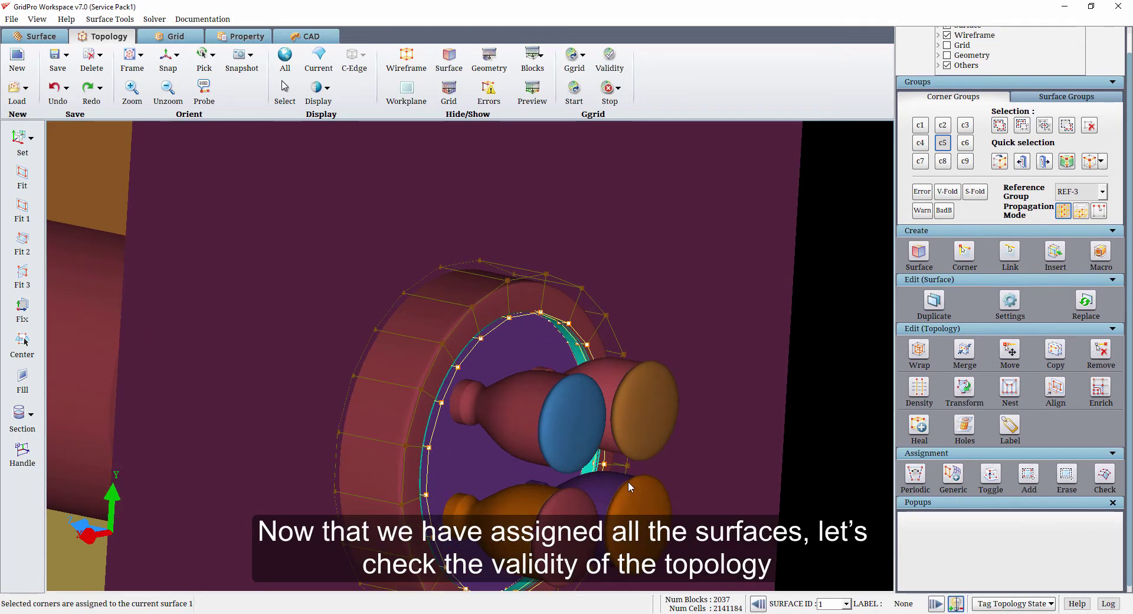
pyautogui.click(611, 69)
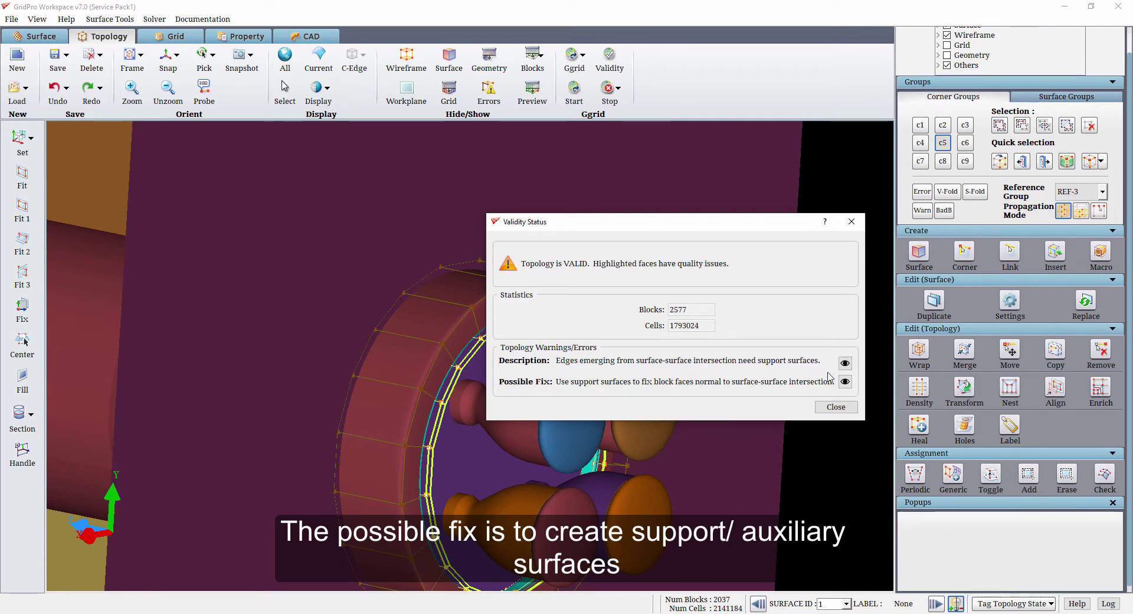
pyautogui.click(844, 410)
pyautogui.scroll(5, 550, 412)
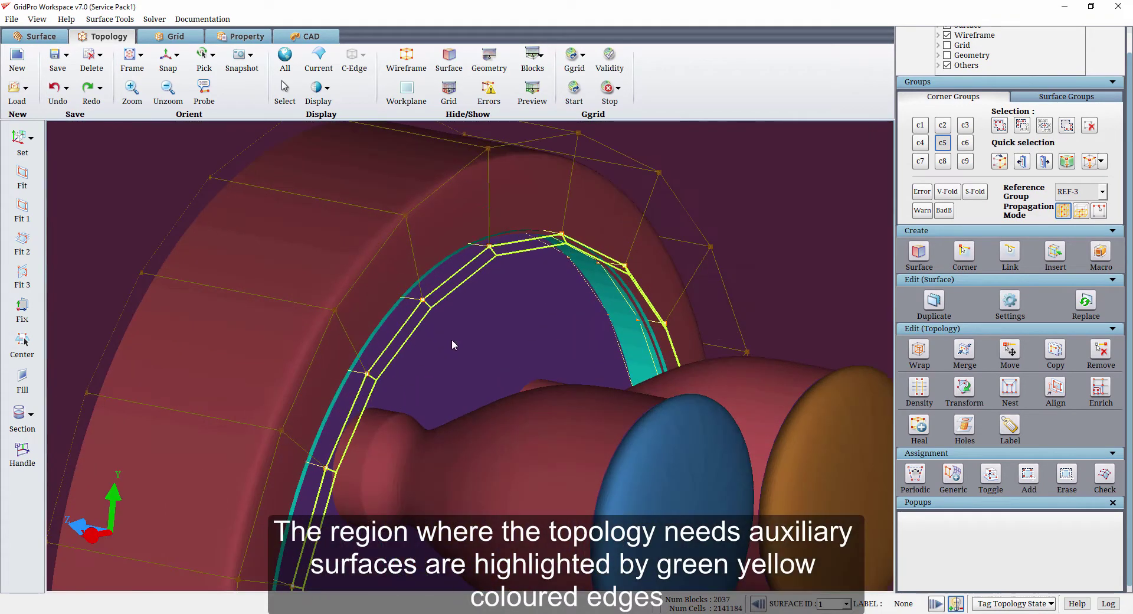
pyautogui.scroll(3, 451, 339)
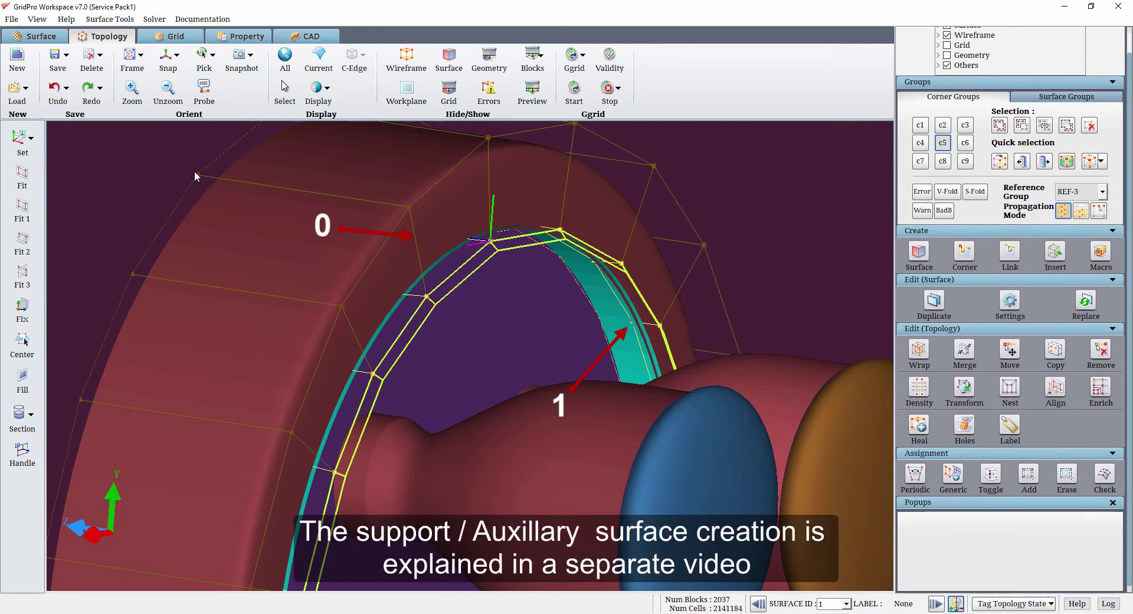
# - Load the support disc surface rocket_rear_0.quad and set its orientation to two-sided
pyautogui.click(24, 87)
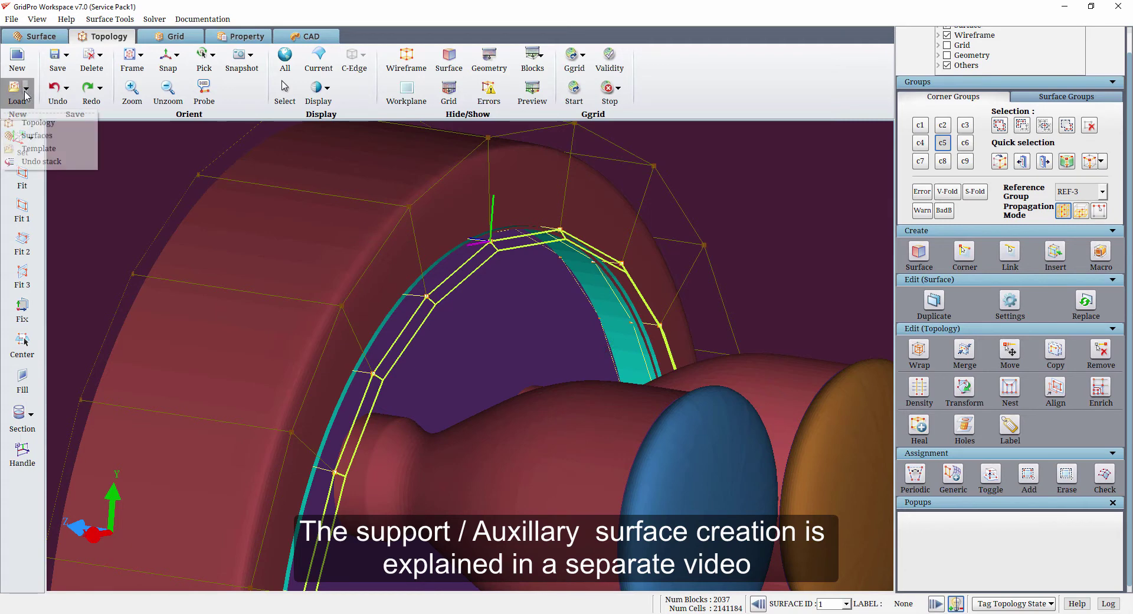
pyautogui.click(37, 135)
pyautogui.click(163, 262)
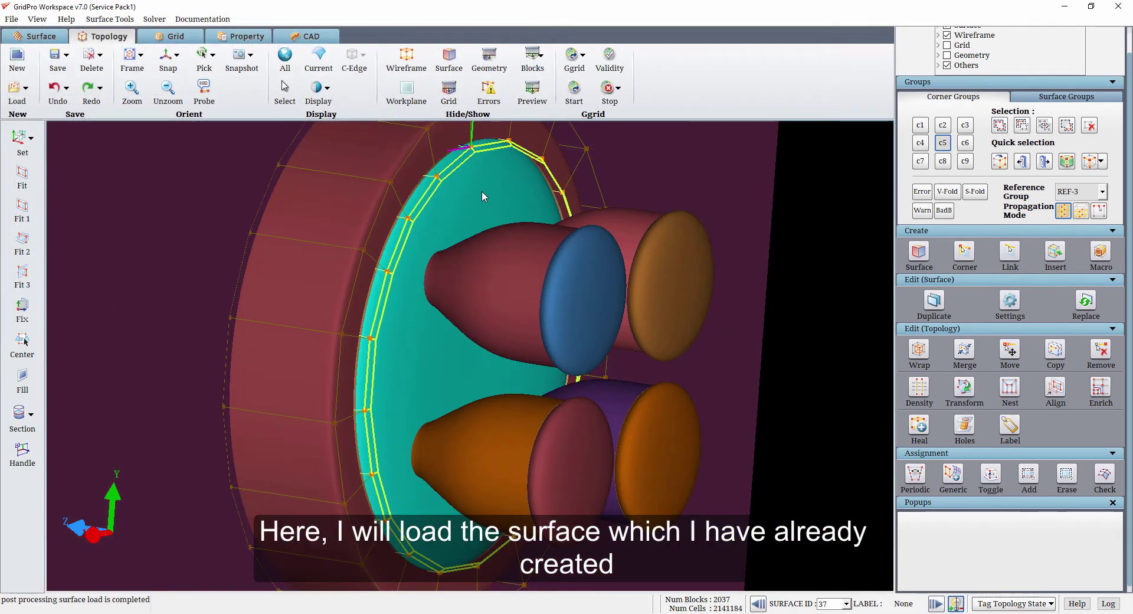
pyautogui.rightClick(482, 190)
pyautogui.moveTo(522, 242)
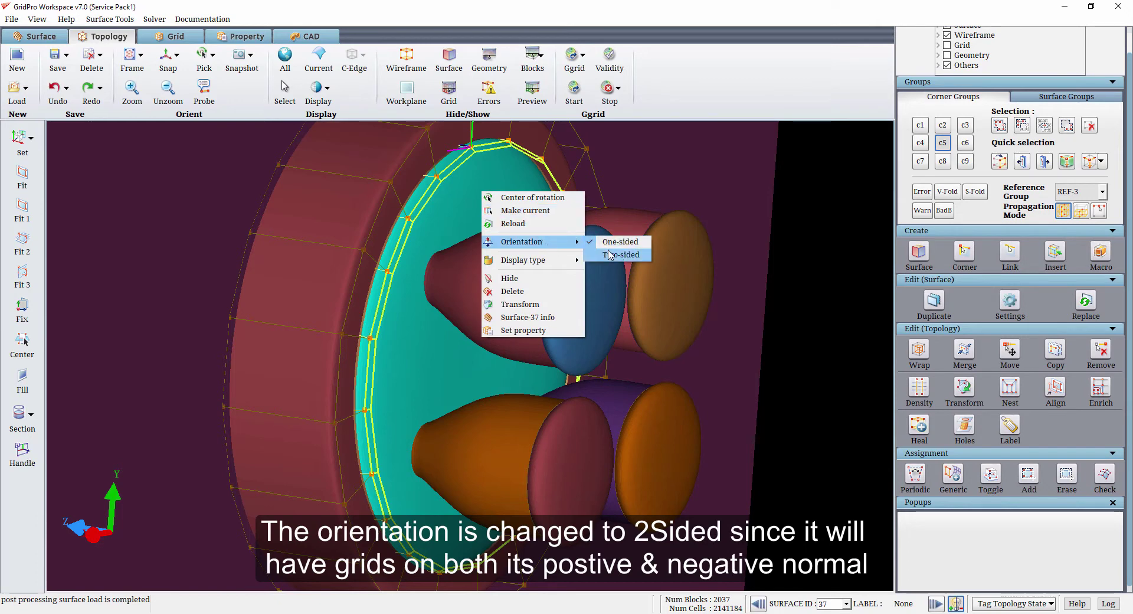
pyautogui.click(610, 257)
# - Set the Reference Group display to show only the grouped blocks
pyautogui.click(1086, 192)
pyautogui.click(1078, 305)
pyautogui.click(1084, 194)
pyautogui.click(1078, 229)
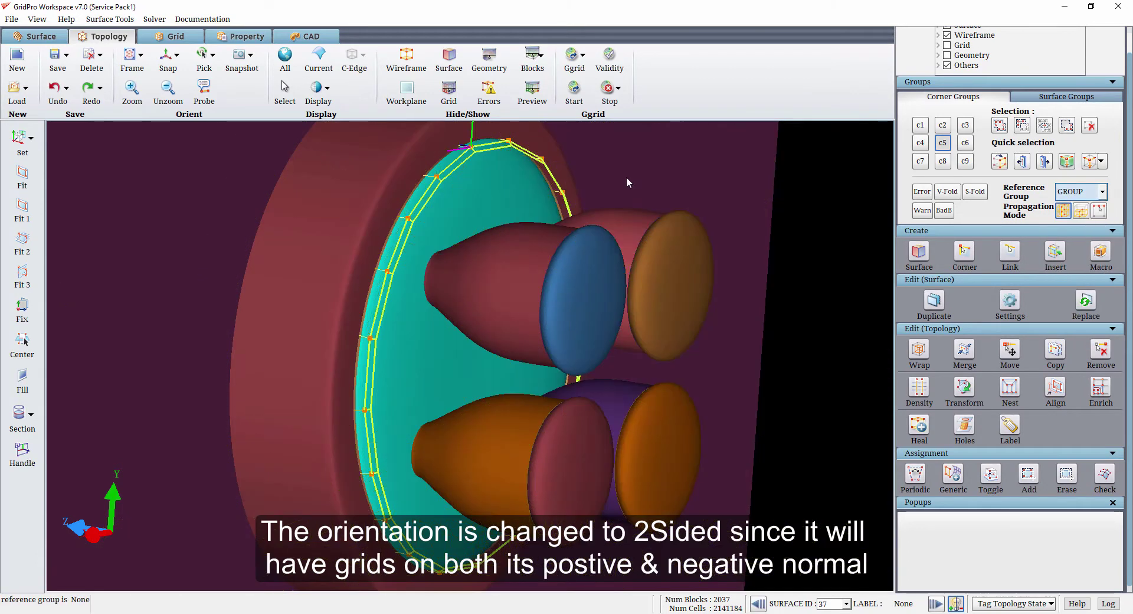
# - Select the face layer on the teal disc and assign its corners to surface 37
pyautogui.click(463, 158)
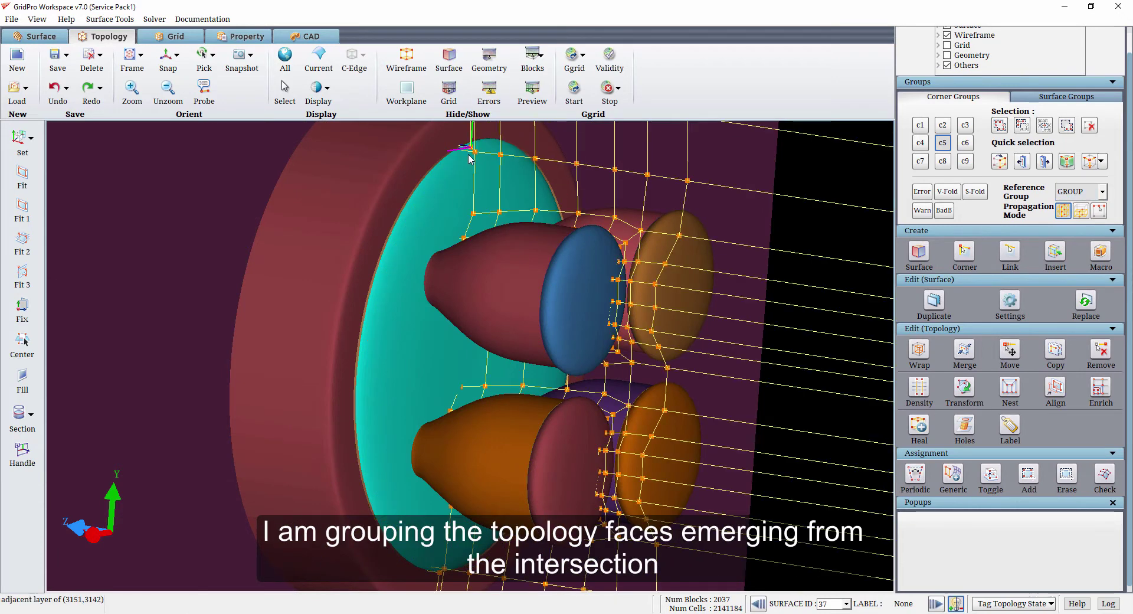
pyautogui.click(466, 152)
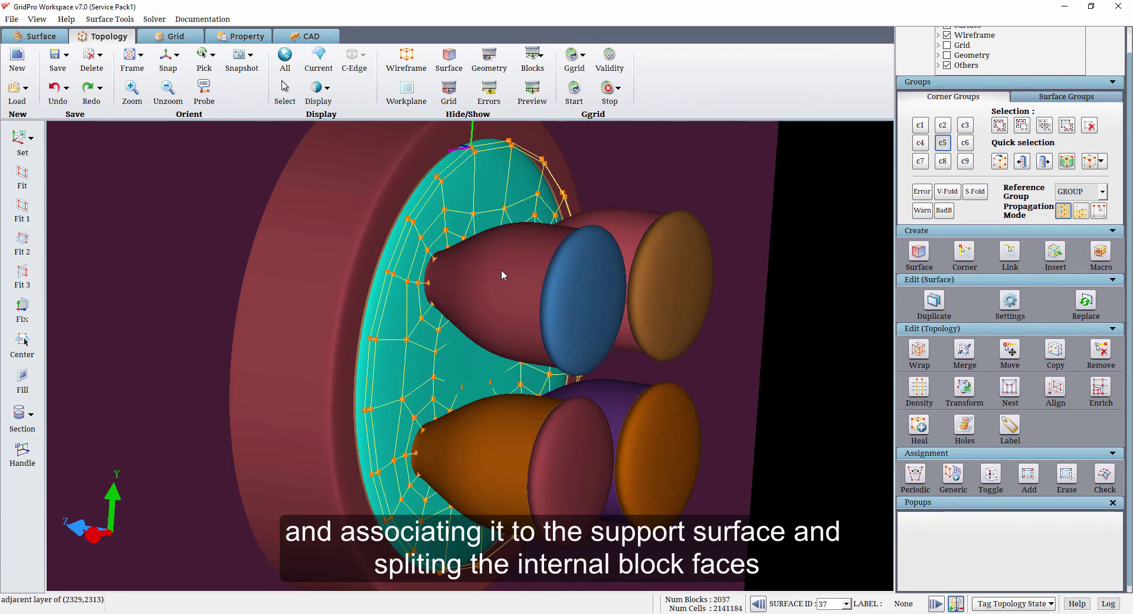
pyautogui.scroll(-3, 374, 254)
pyautogui.scroll(-2, 324, 167)
pyautogui.moveTo(316, 158); pyautogui.dragTo(685, 566)
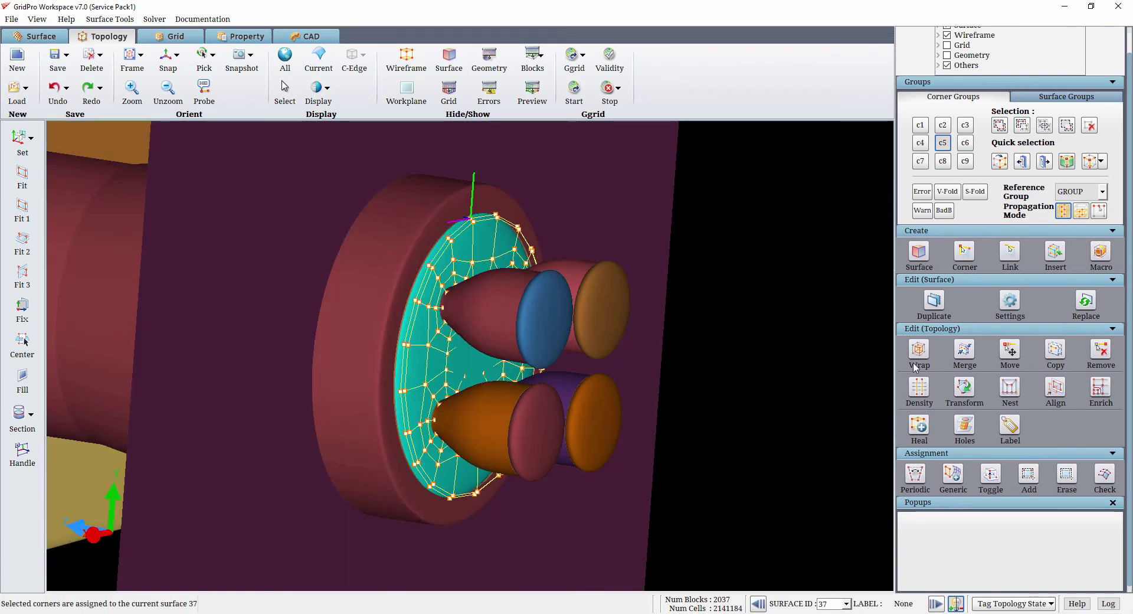
# - Wrap the disc's internal faces at 10 percent, giving valid topology with 2803 blocks
pyautogui.click(916, 361)
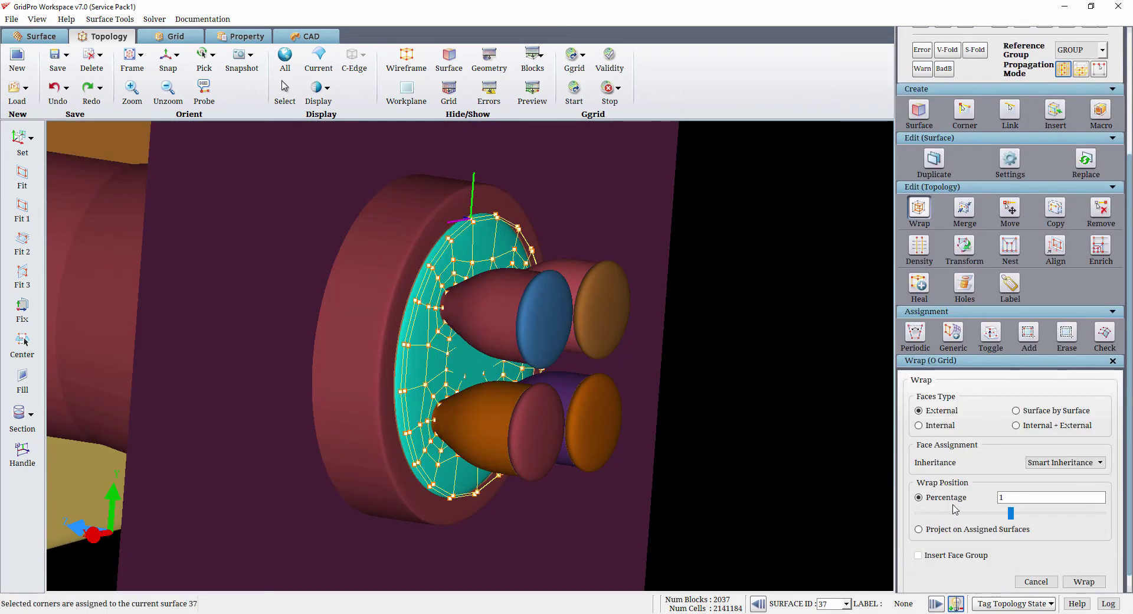
pyautogui.click(947, 425)
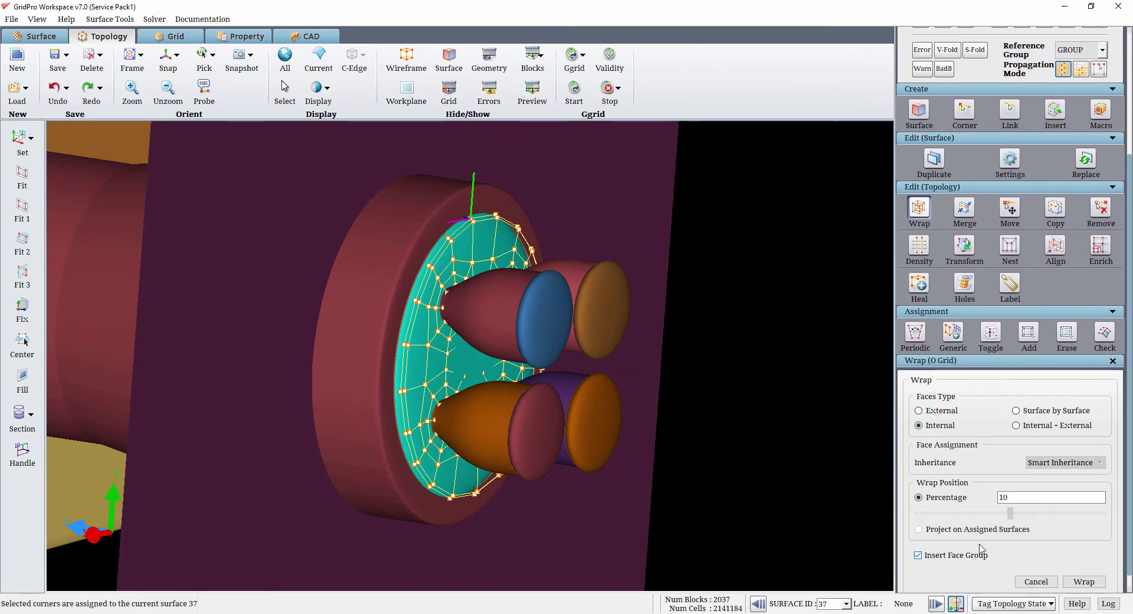
pyautogui.click(1068, 581)
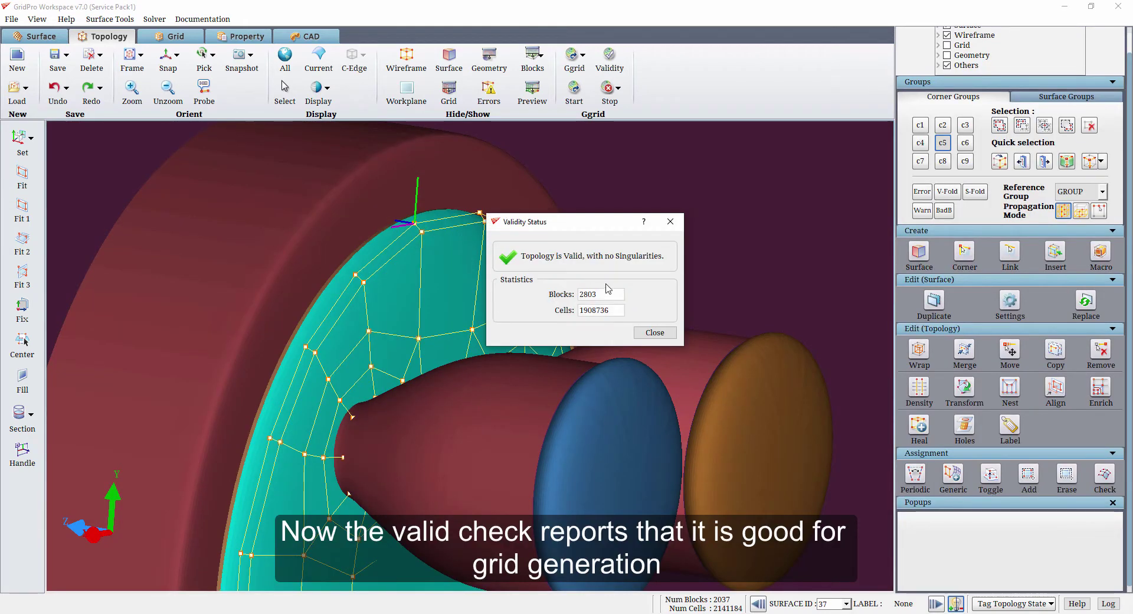
# - Show only the grouped block layer beside the disc as wireframe with a grid preview
pyautogui.click(658, 333)
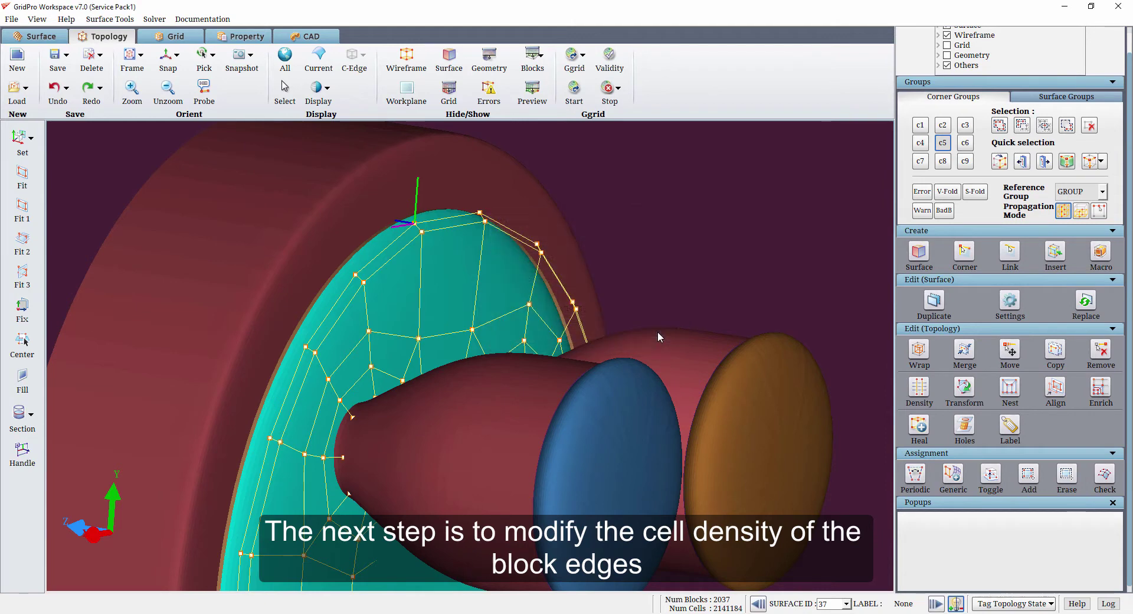
pyautogui.click(445, 233)
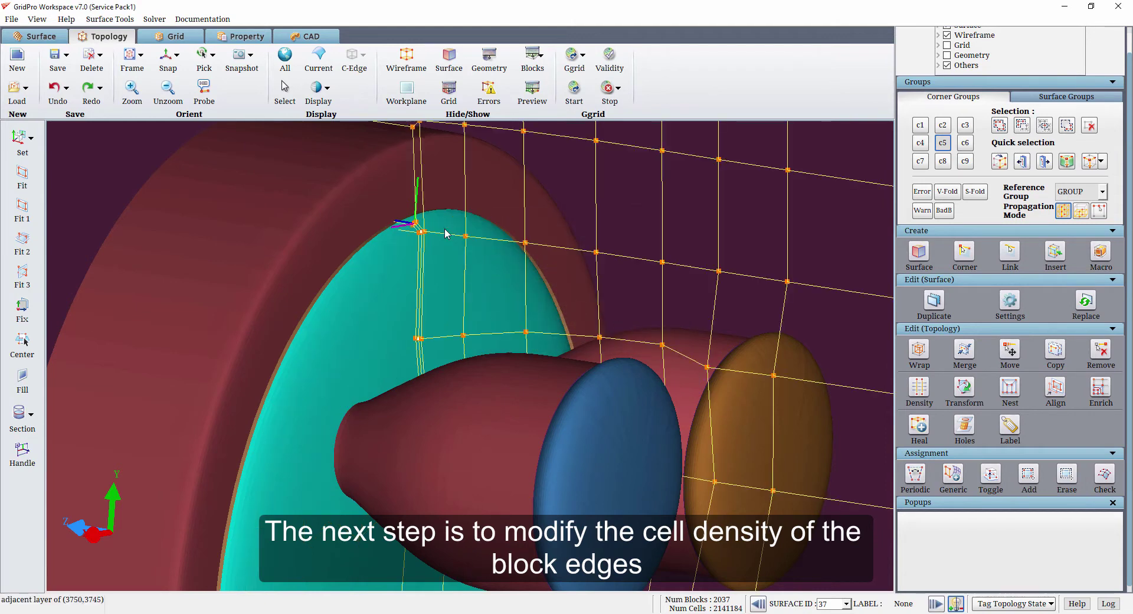
pyautogui.click(1101, 191)
pyautogui.click(1083, 214)
pyautogui.click(448, 59)
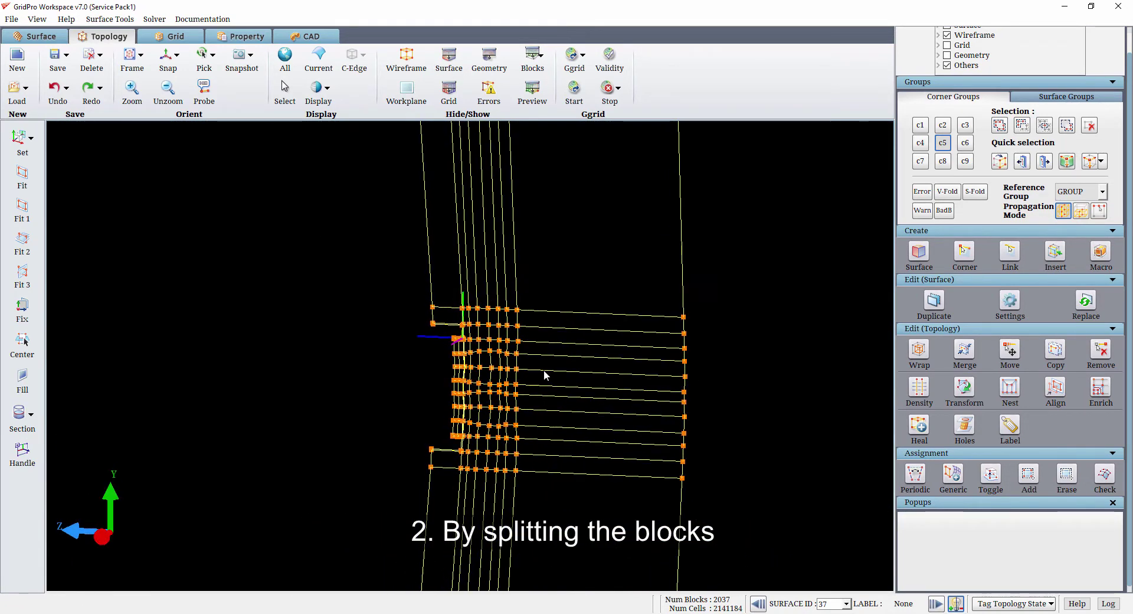
pyautogui.click(533, 94)
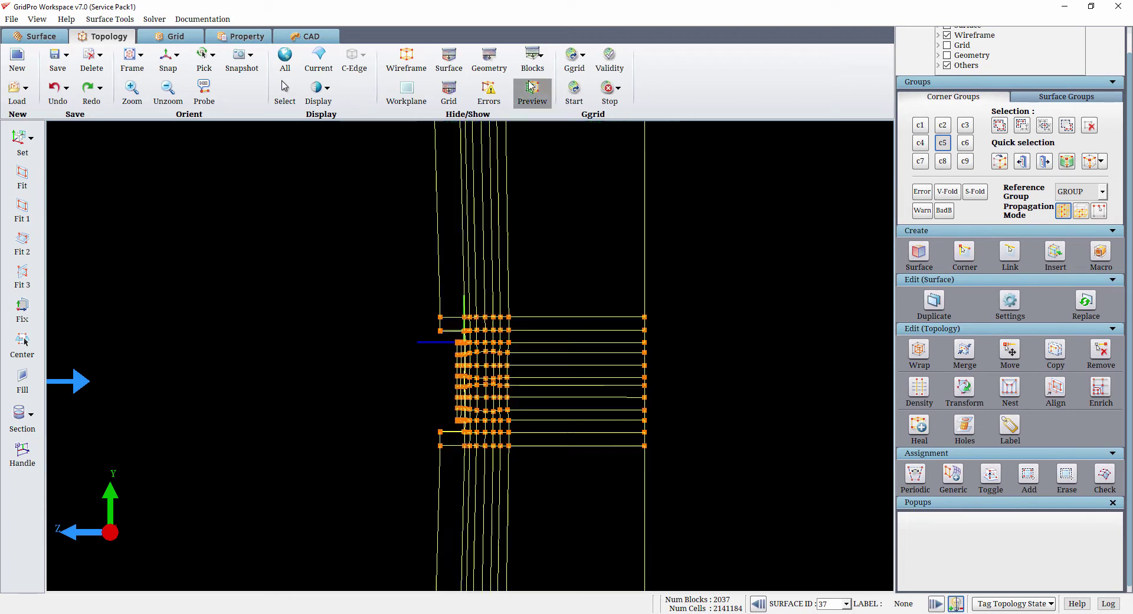
# - Multi-insert three horizontal sheets of edges into the tall upper blocks above the nozzle
pyautogui.moveTo(594, 228); pyautogui.dragTo(588, 352)
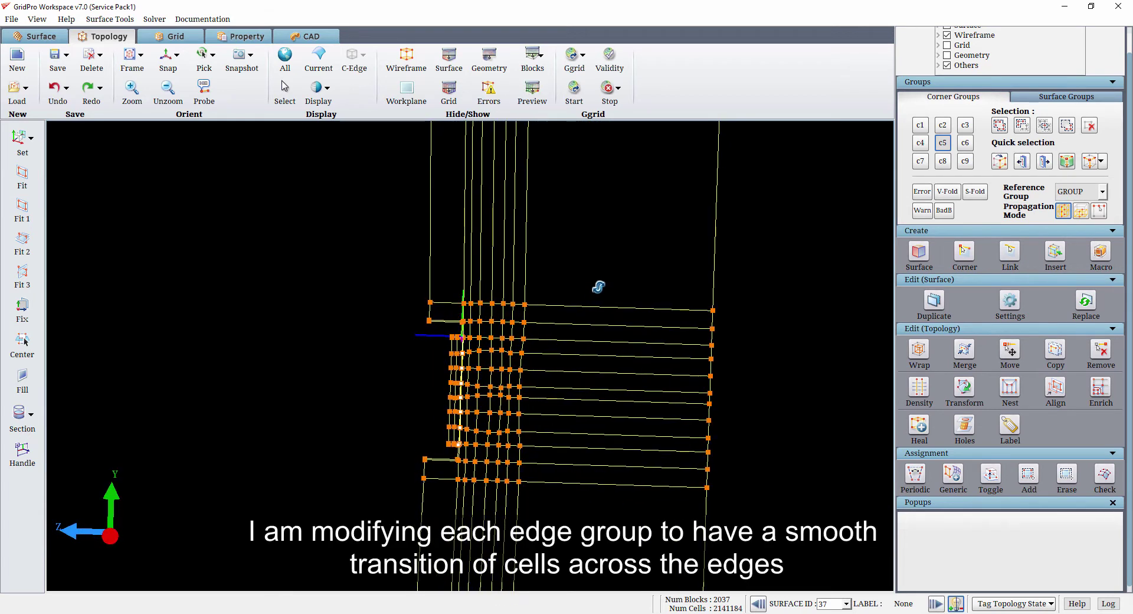
pyautogui.moveTo(593, 279); pyautogui.dragTo(519, 391)
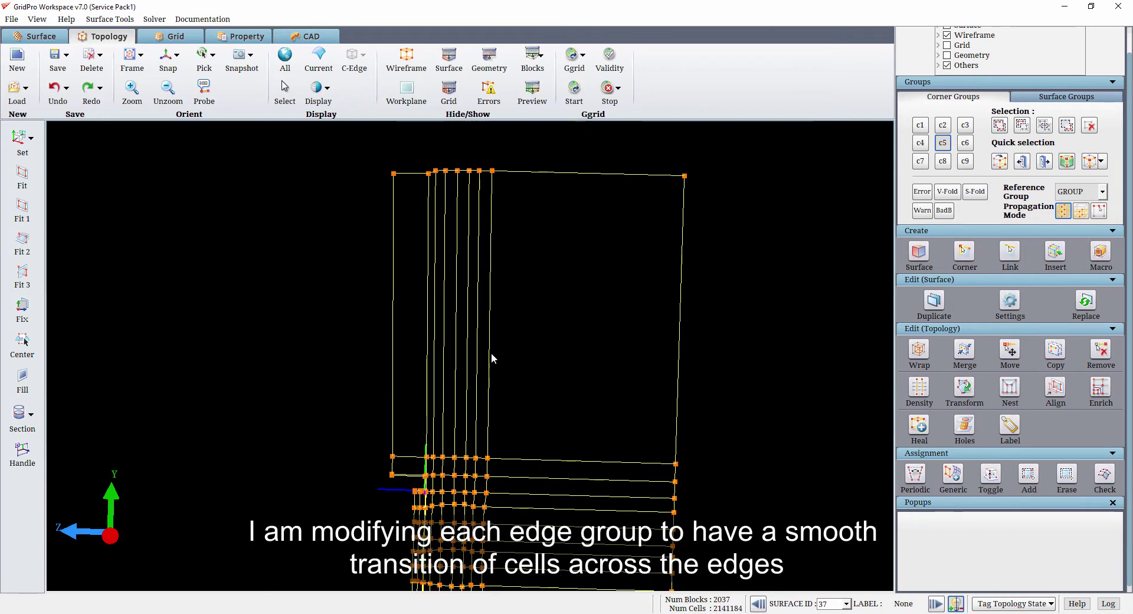
pyautogui.rightClick(491, 353)
pyautogui.click(522, 419)
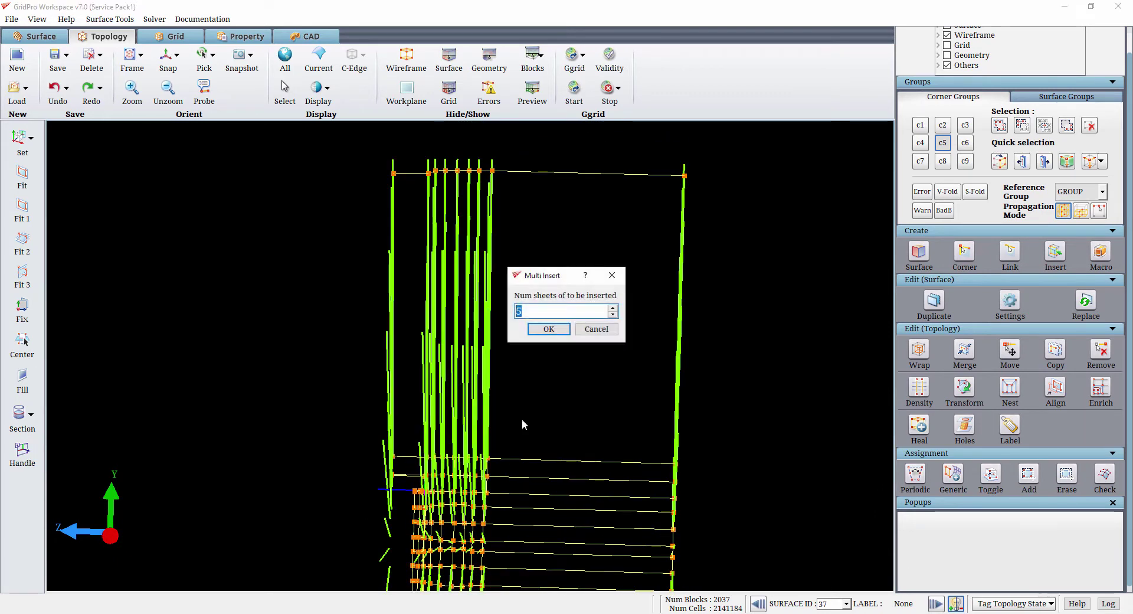
pyautogui.press('Return')
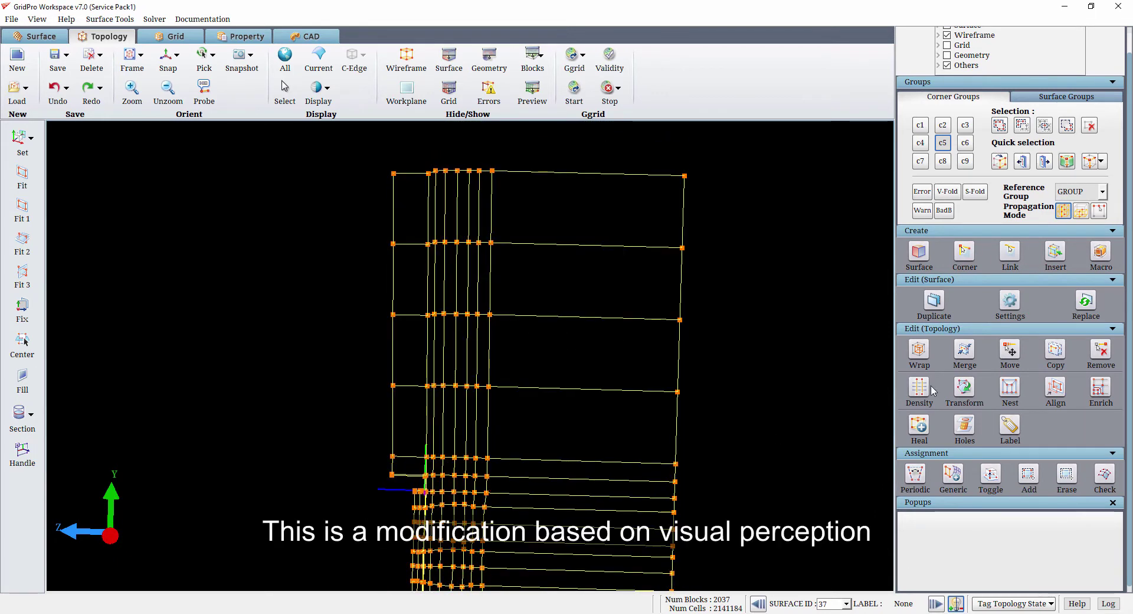
# - Set the horizontal and first vertical edge groups of the upper blocks to density 16
pyautogui.click(919, 387)
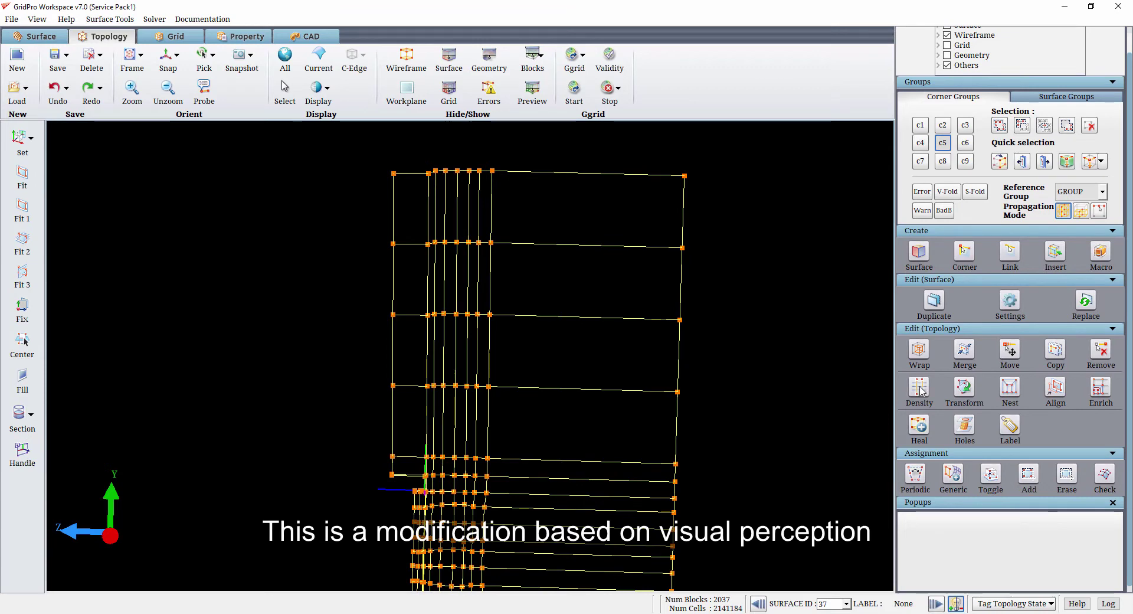
pyautogui.click(407, 386)
pyautogui.click(1065, 588)
pyautogui.click(489, 424)
pyautogui.click(1061, 589)
# - Set the next two vertical edge groups to densities 12 and 10, then preview the grid
pyautogui.click(678, 354)
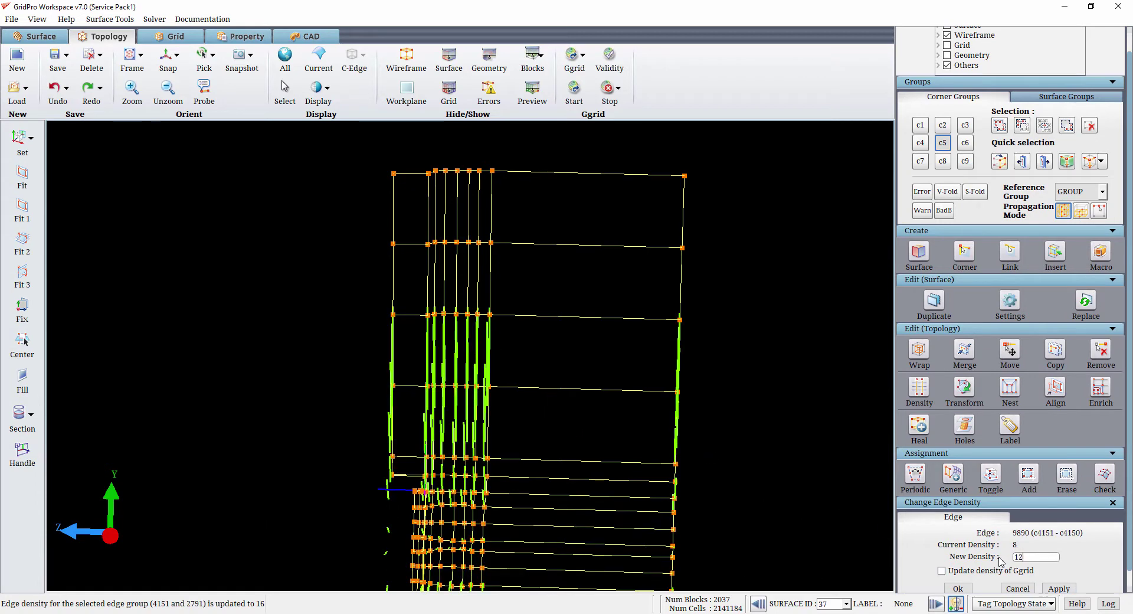
pyautogui.click(1059, 589)
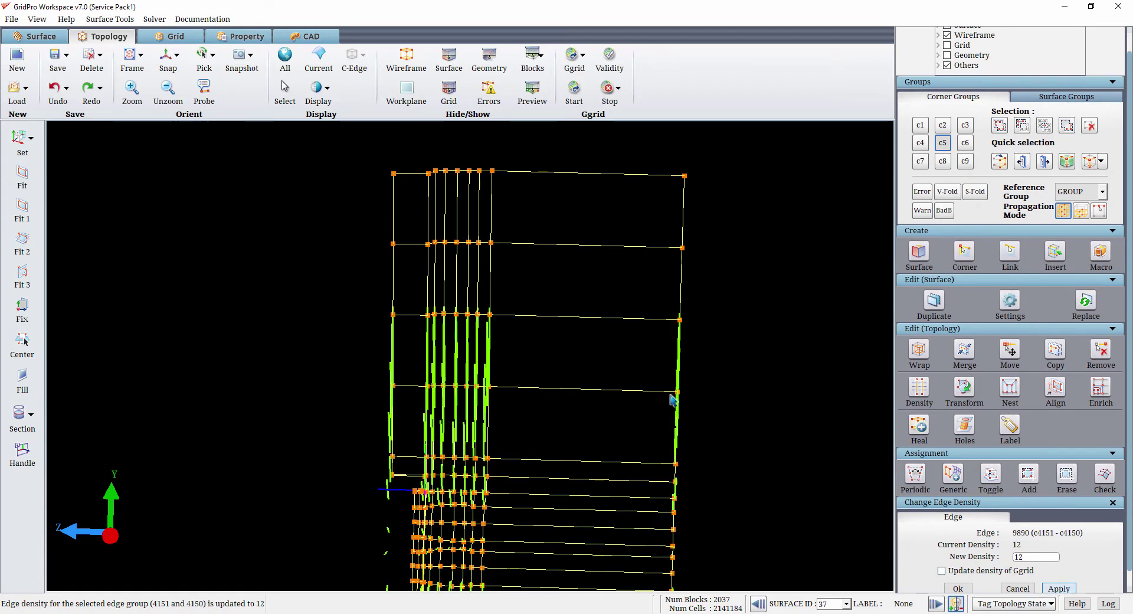
pyautogui.click(487, 275)
pyautogui.click(1060, 588)
pyautogui.click(542, 94)
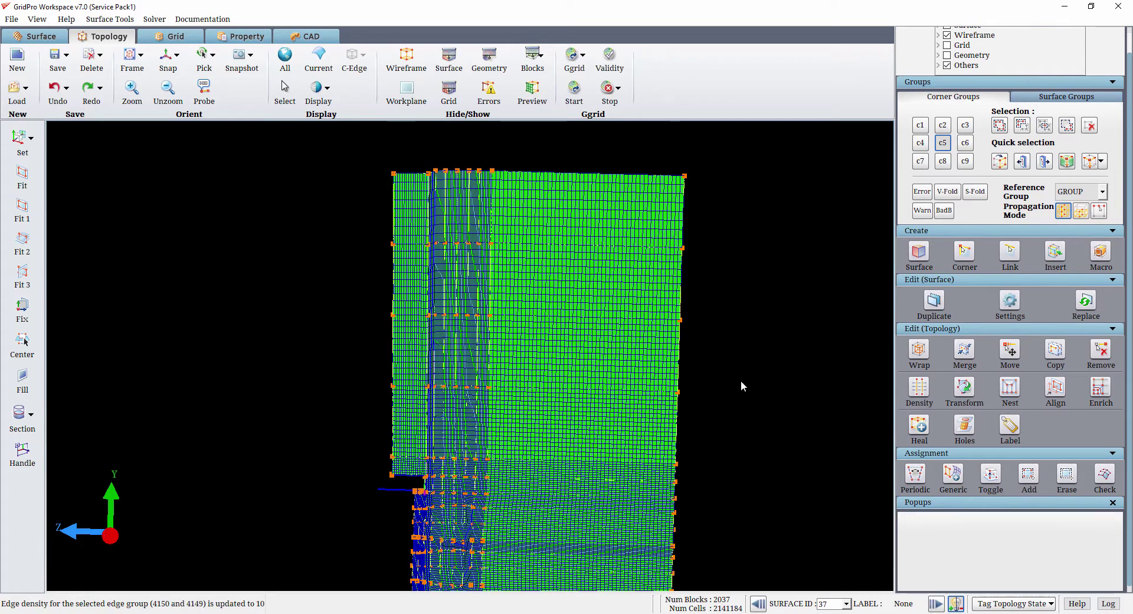
pyautogui.scroll(-2, 746, 382)
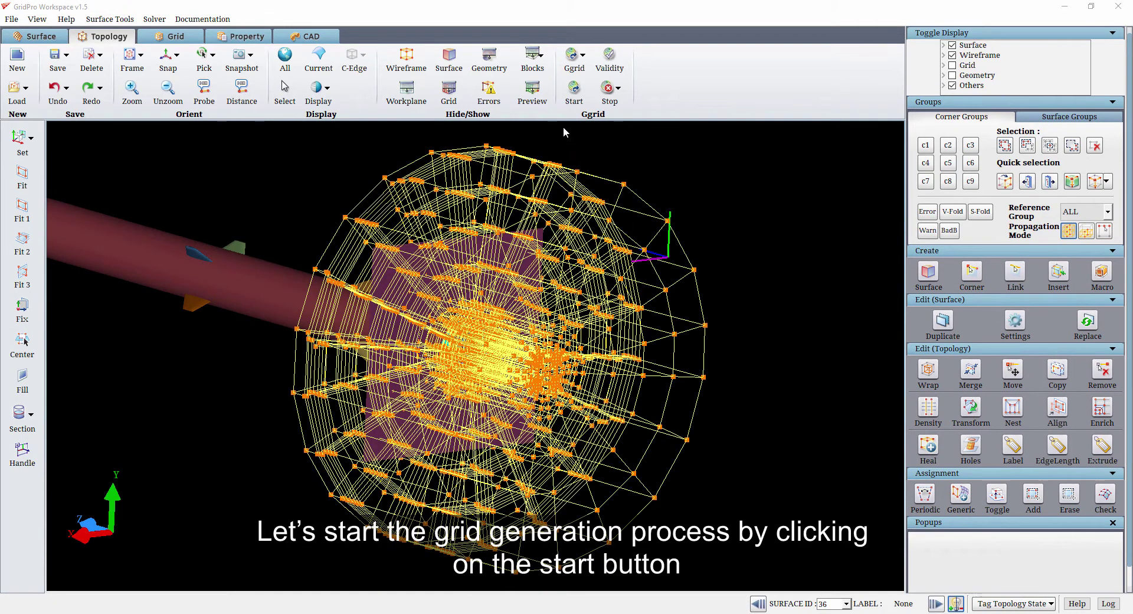
# - Run Ggrid on the refined topology with a schedule dump frequency of 300
pyautogui.click(574, 89)
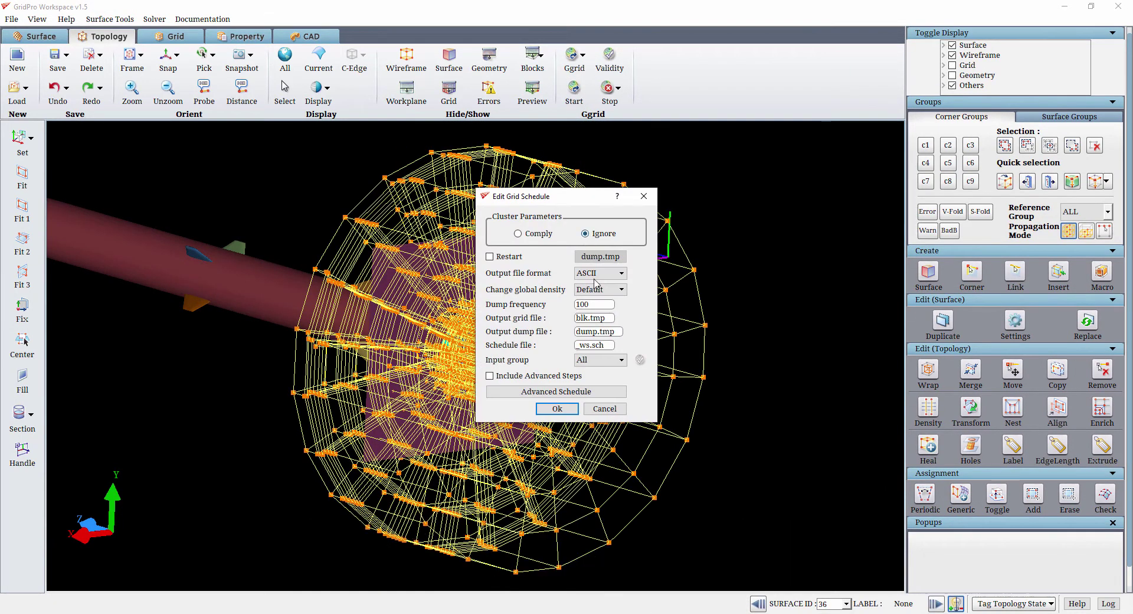
pyautogui.write('3')
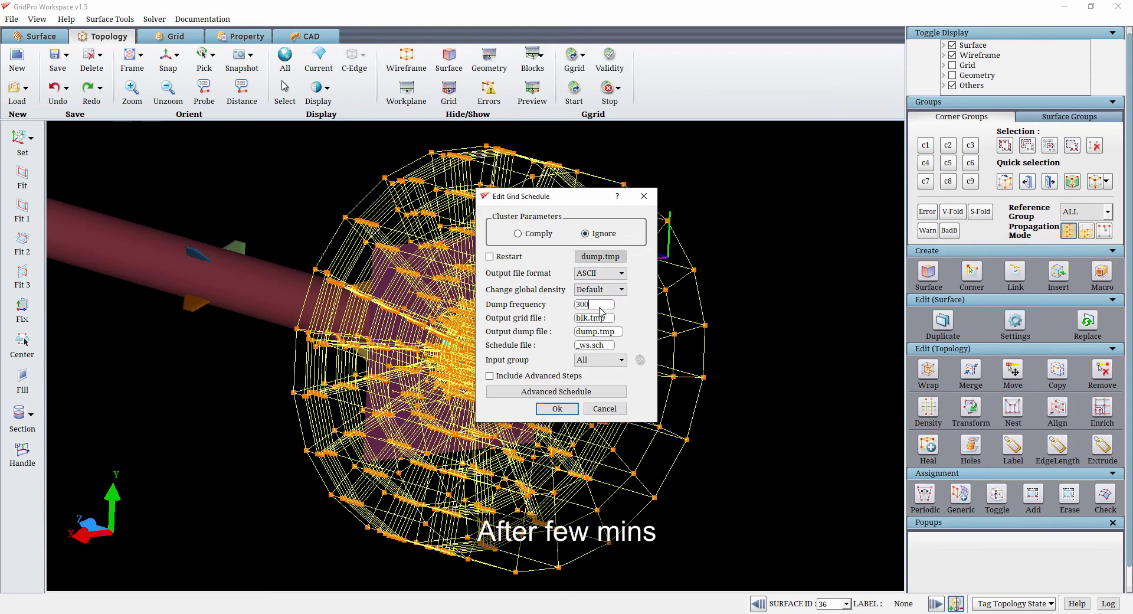
pyautogui.press('Return')
pyautogui.press('Return')
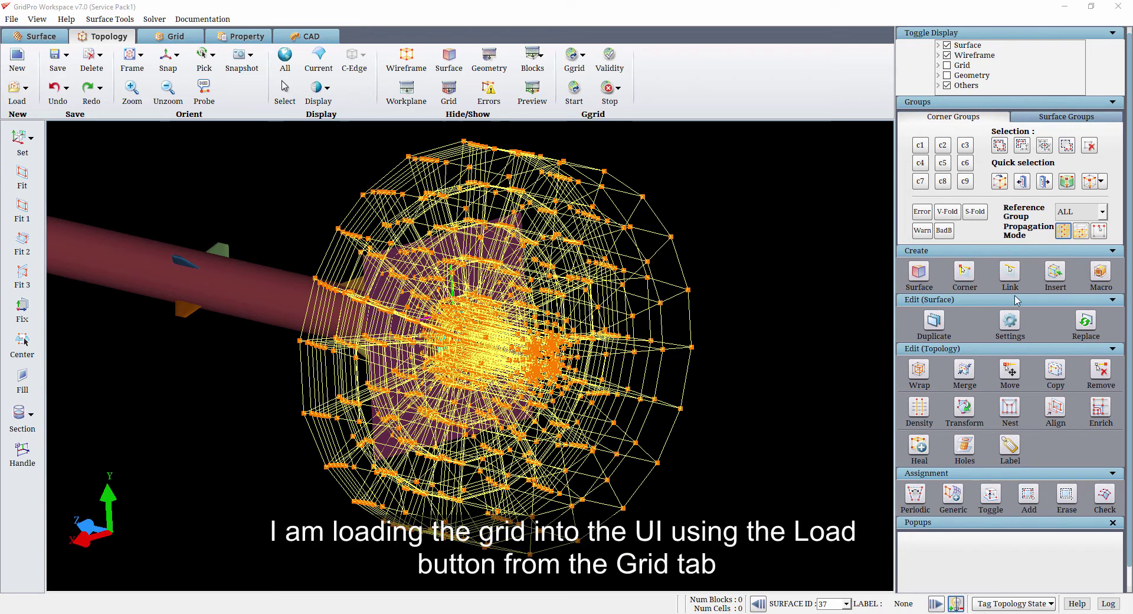
# - Load the generated grid blk.tmp (3283 blocks, about 2.6 million cells) from the Grid tab
pyautogui.click(148, 36)
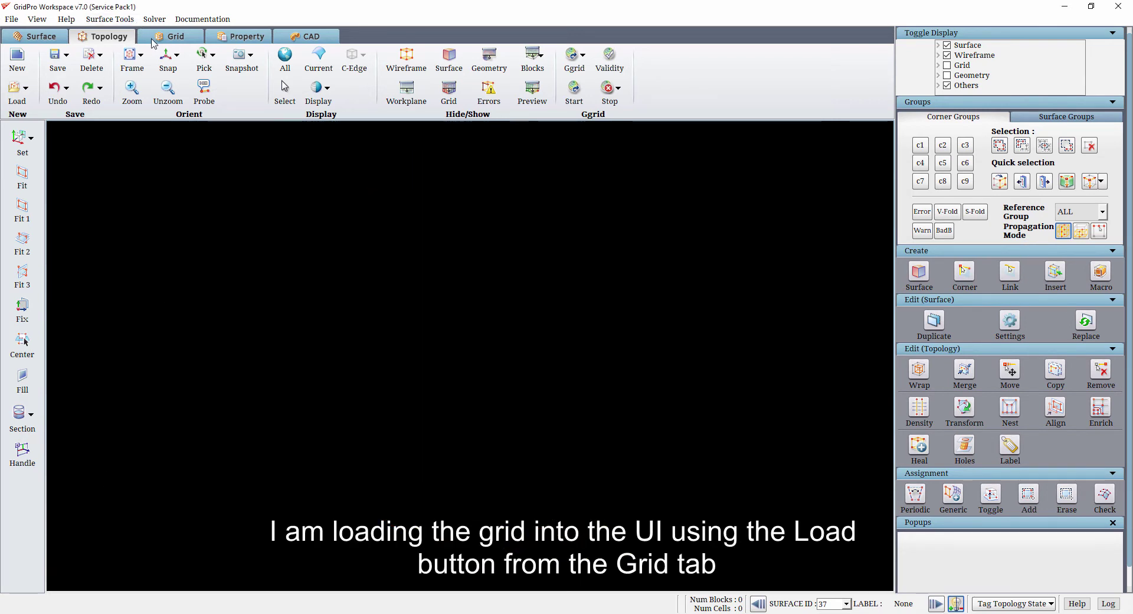
pyautogui.click(24, 90)
pyautogui.click(136, 121)
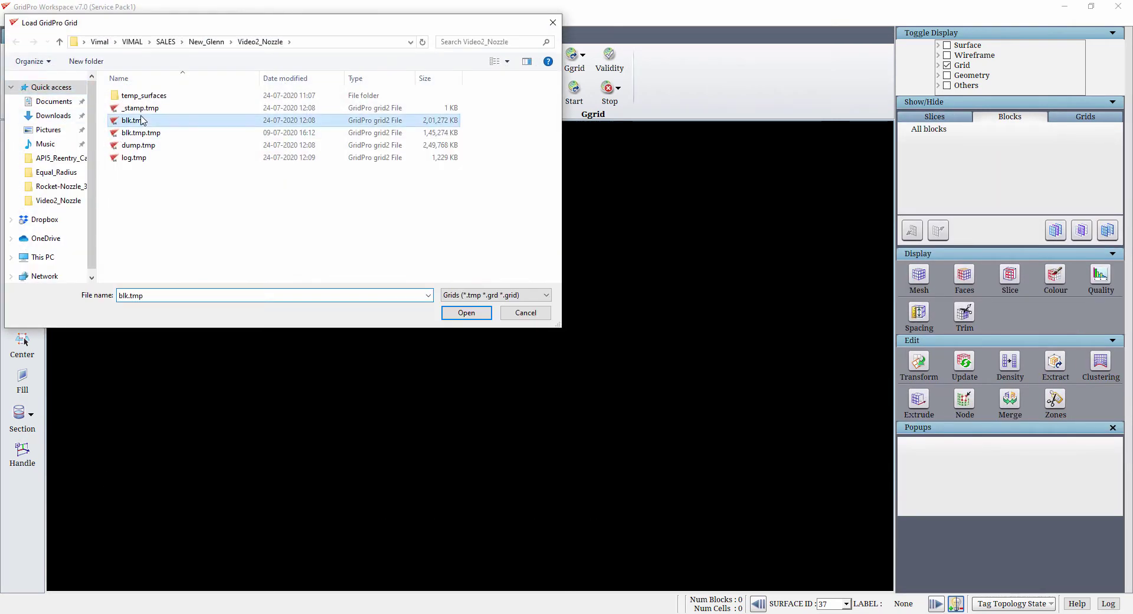
pyautogui.press('Return')
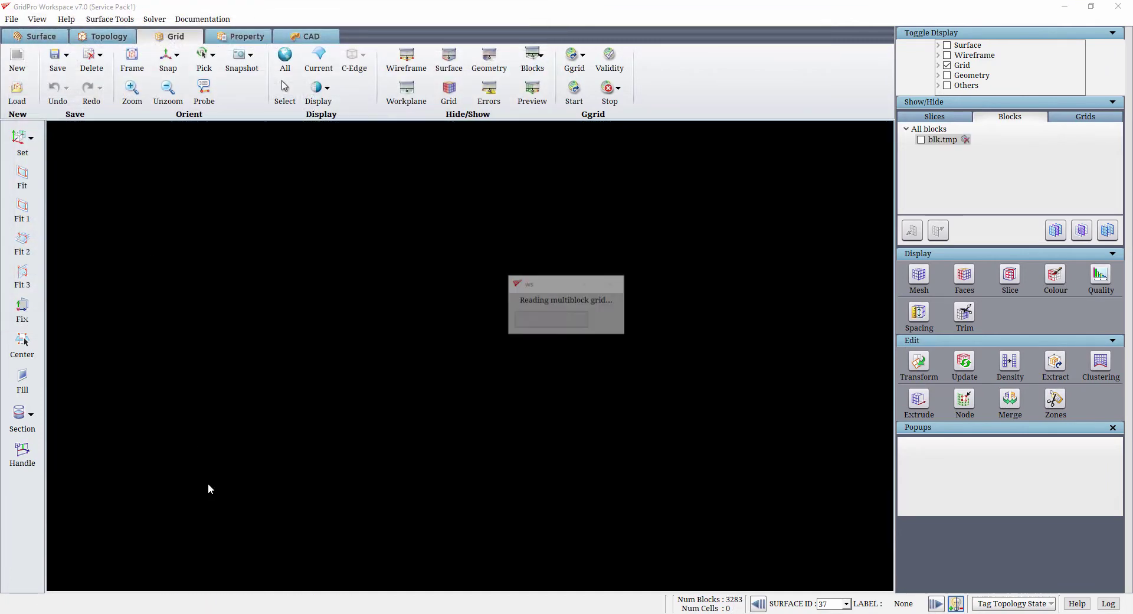
pyautogui.rightClick(474, 373)
# - Delete the front grid face and outer yellow shell, then turn the view toward the four nozzles
pyautogui.click(546, 448)
pyautogui.rightClick(605, 382)
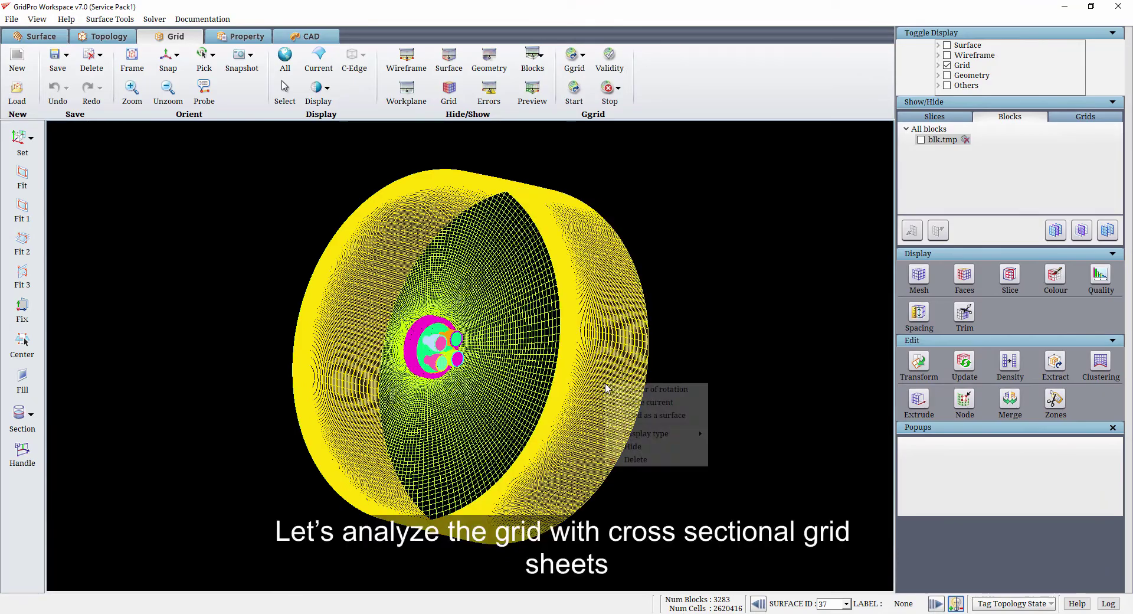
pyautogui.click(635, 452)
pyautogui.scroll(10, 421, 323)
pyautogui.rightClick(451, 298)
pyautogui.click(453, 298)
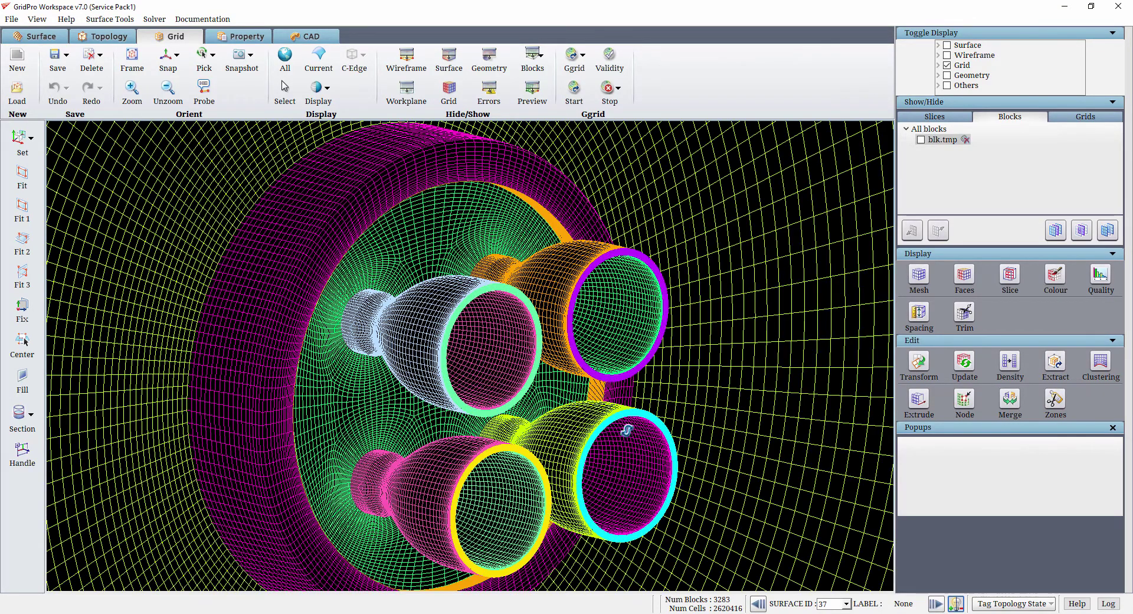
pyautogui.moveTo(625, 457); pyautogui.dragTo(381, 420)
pyautogui.moveTo(596, 440); pyautogui.dragTo(751, 425)
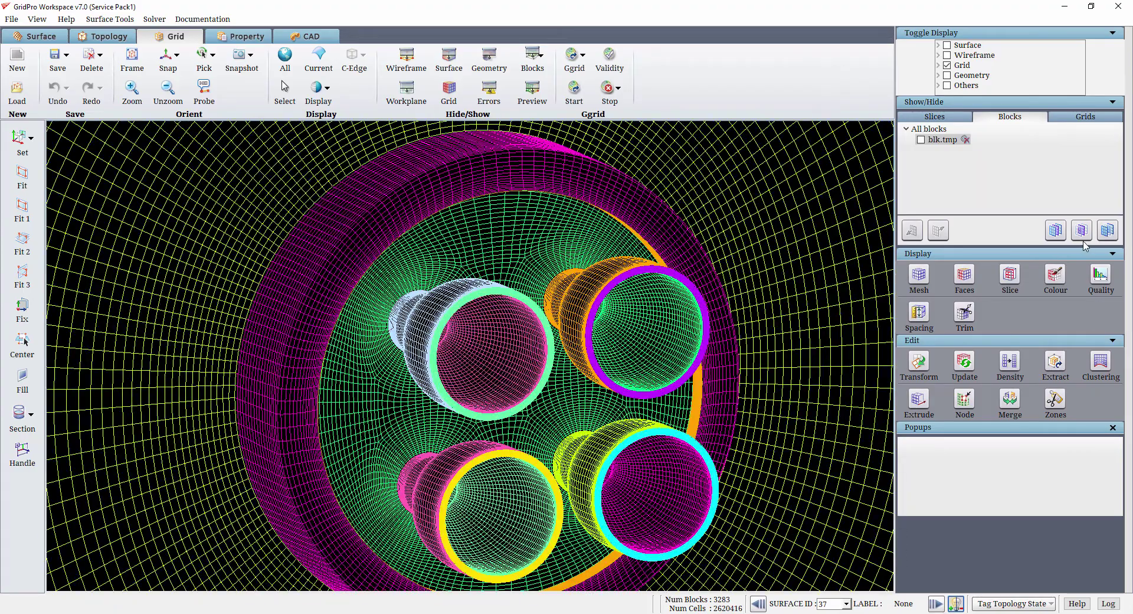
# - Slice a cross-sectional grid sheet through the nozzles and inspect it from side and front
pyautogui.click(1008, 280)
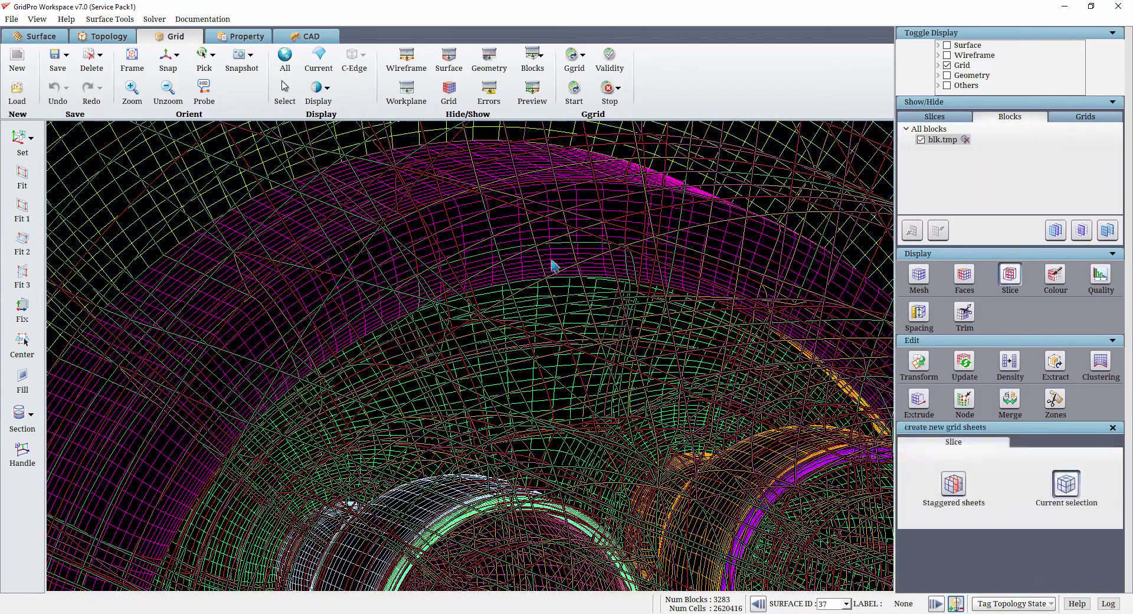
pyautogui.moveTo(509, 188); pyautogui.dragTo(519, 186)
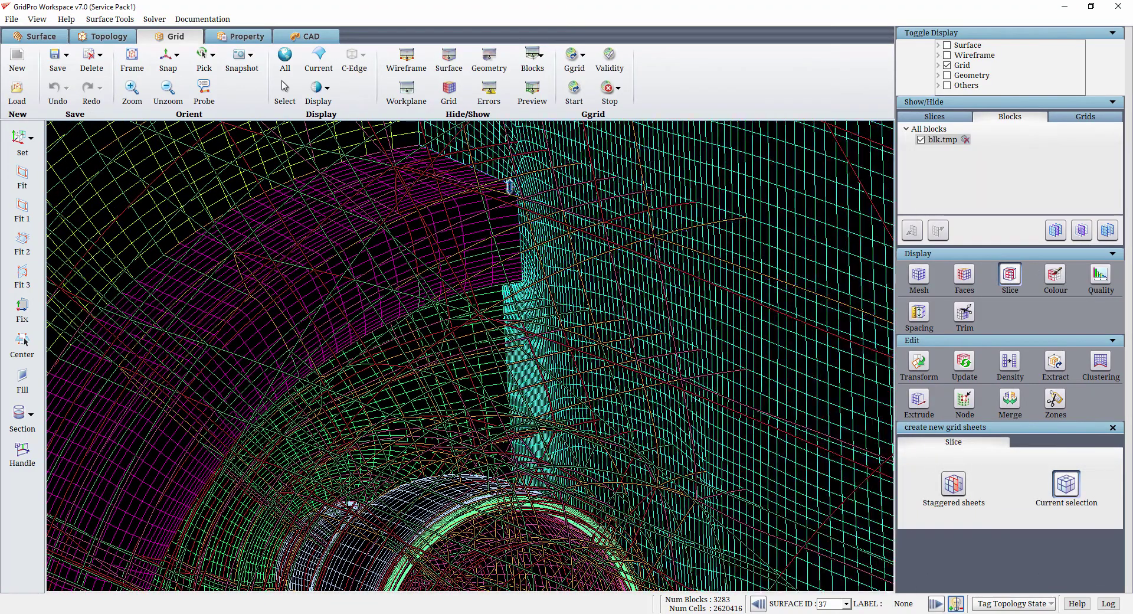
pyautogui.click(921, 141)
pyautogui.scroll(-5, 612, 286)
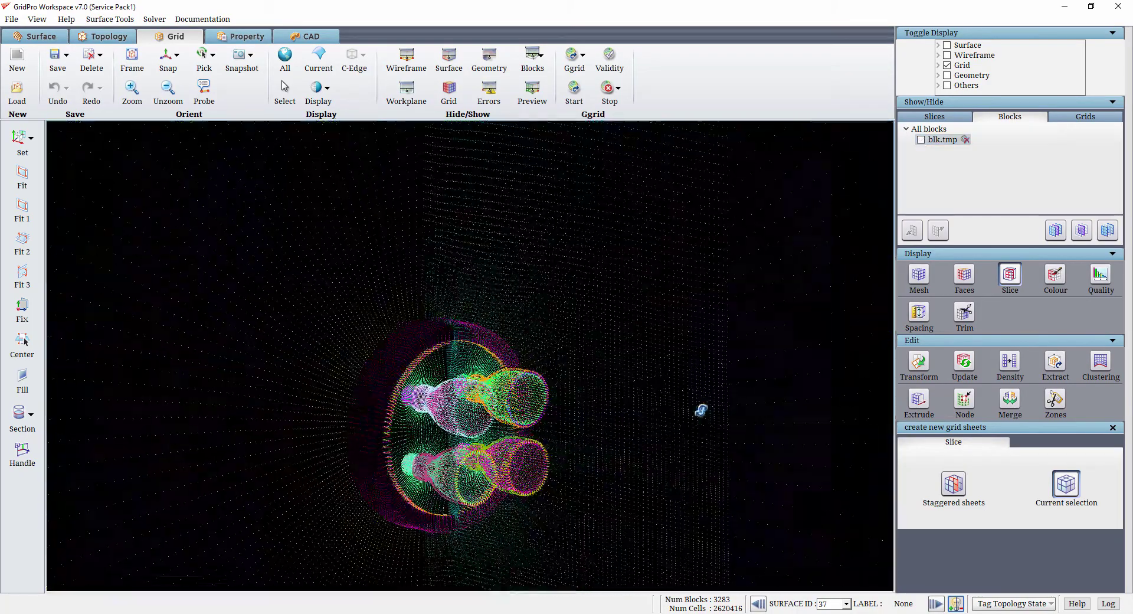
pyautogui.moveTo(700, 409)
pyautogui.mouseDown()
pyautogui.moveTo(838, 405)
pyautogui.moveTo(743, 414)
pyautogui.mouseUp()
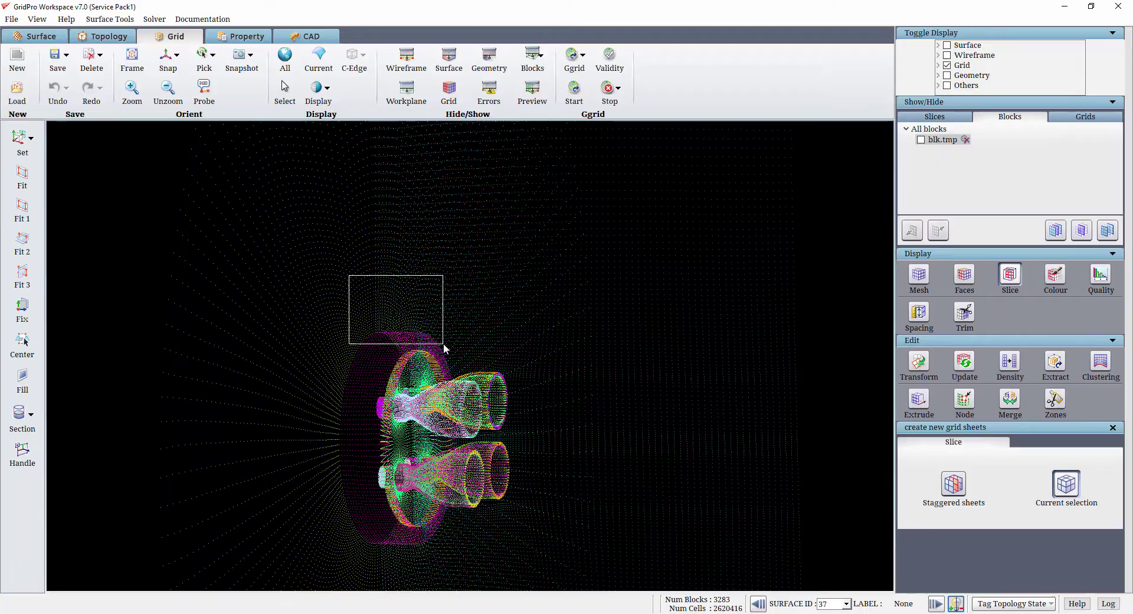
pyautogui.moveTo(346, 274); pyautogui.dragTo(443, 347)
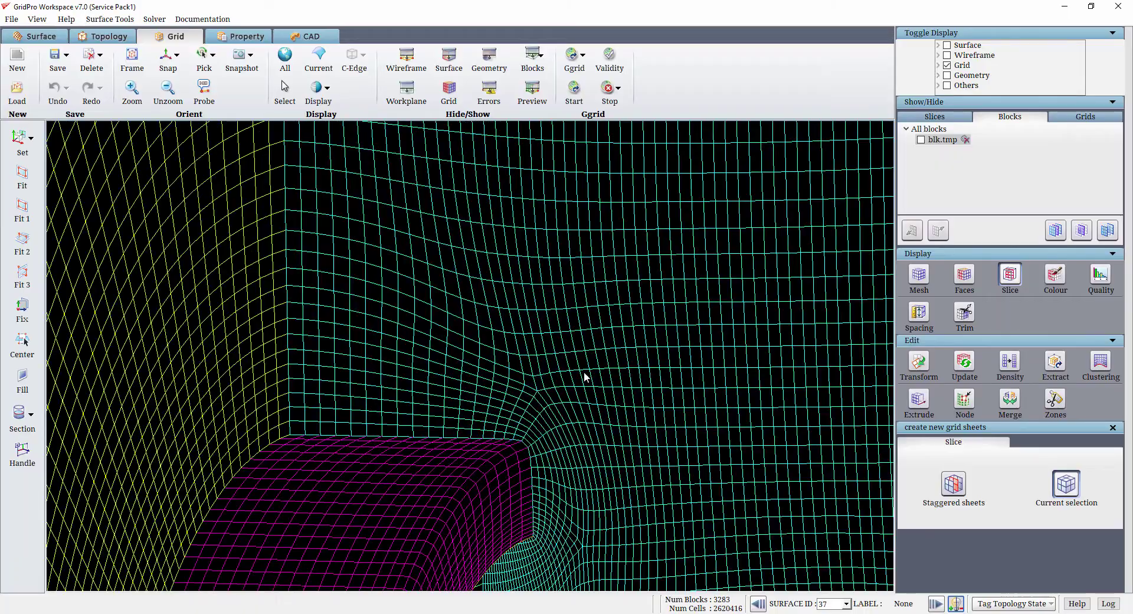
pyautogui.scroll(-3, 711, 378)
pyautogui.scroll(-3, 706, 375)
pyautogui.scroll(-3, 663, 357)
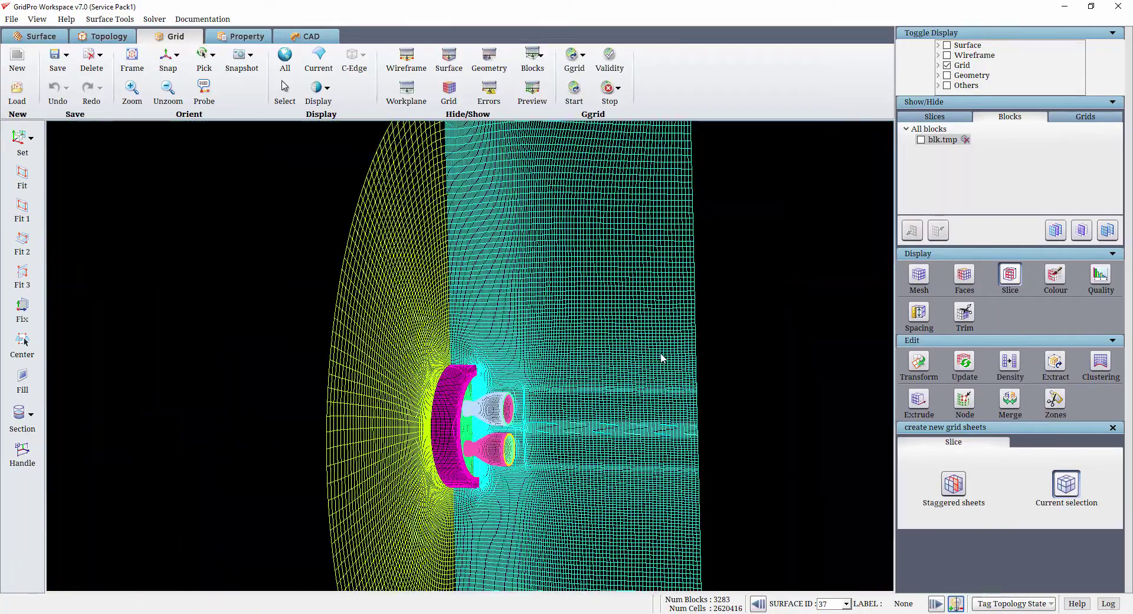
pyautogui.scroll(-2, 663, 356)
pyautogui.moveTo(622, 363); pyautogui.dragTo(602, 506)
pyautogui.moveTo(391, 509)
pyautogui.mouseDown()
pyautogui.moveTo(382, 424)
pyautogui.moveTo(630, 463)
pyautogui.moveTo(299, 489)
pyautogui.mouseUp()
# - Evaluate grid quality, confirming zero folds and maximum skewness 0.759, then close the report
pyautogui.click(1092, 290)
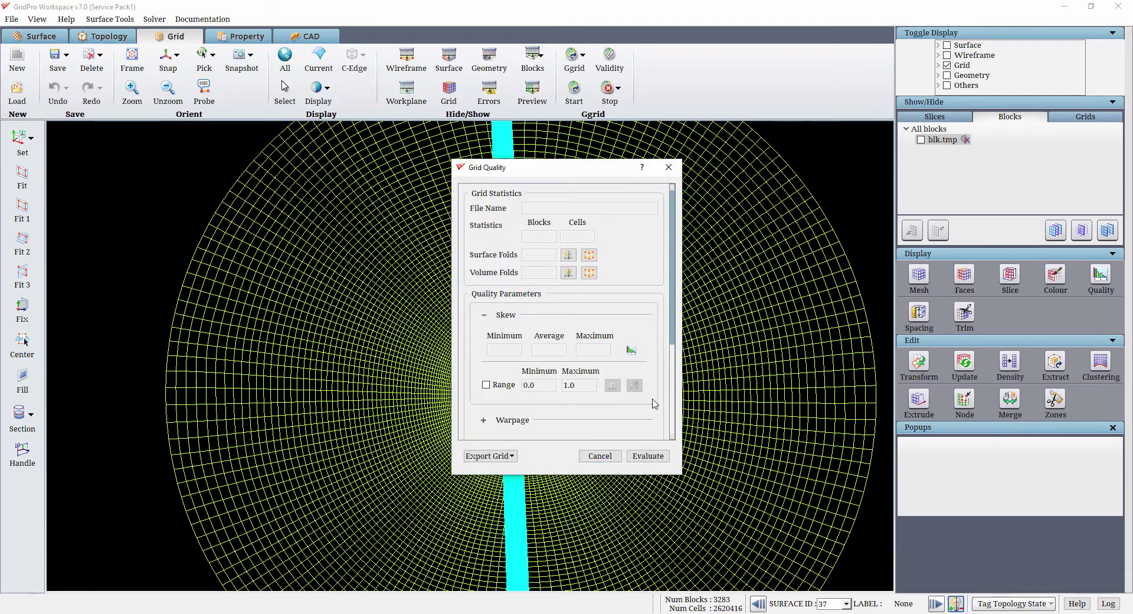
pyautogui.click(648, 455)
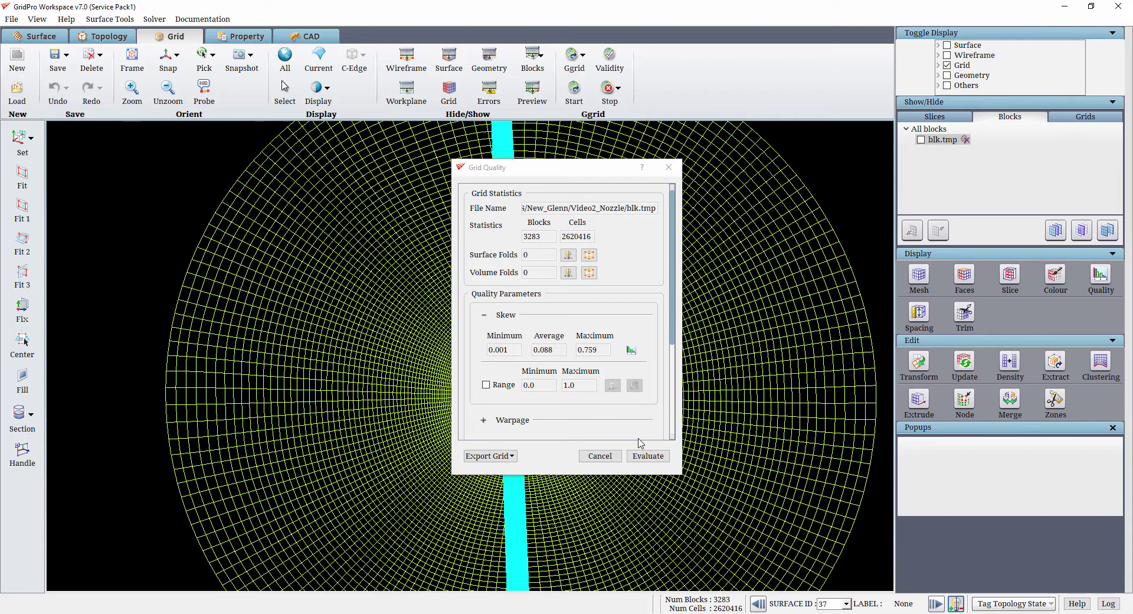
pyautogui.click(612, 456)
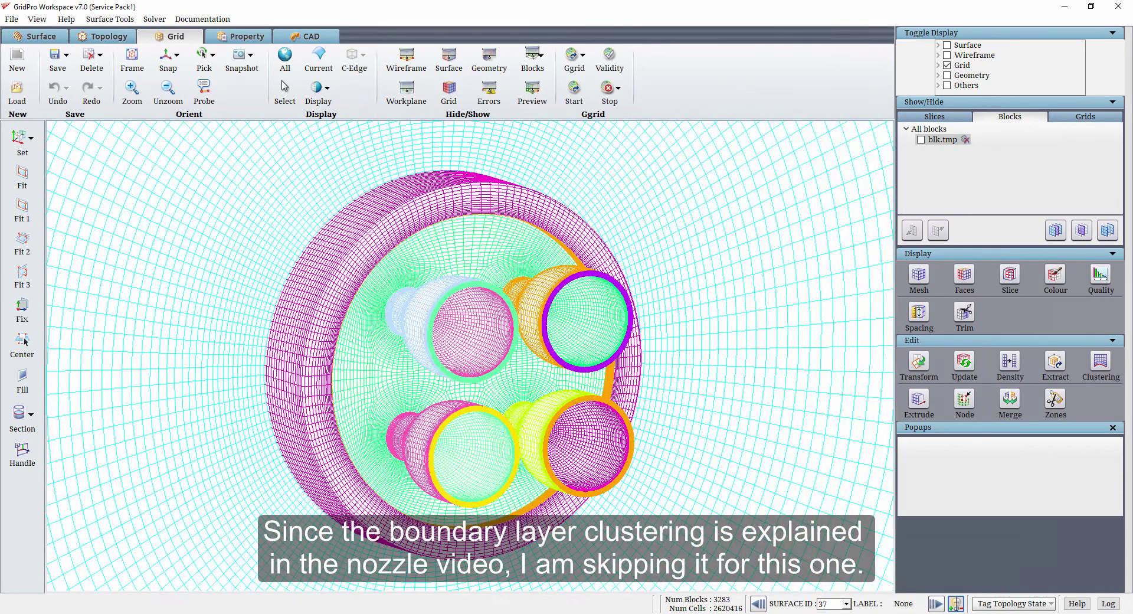